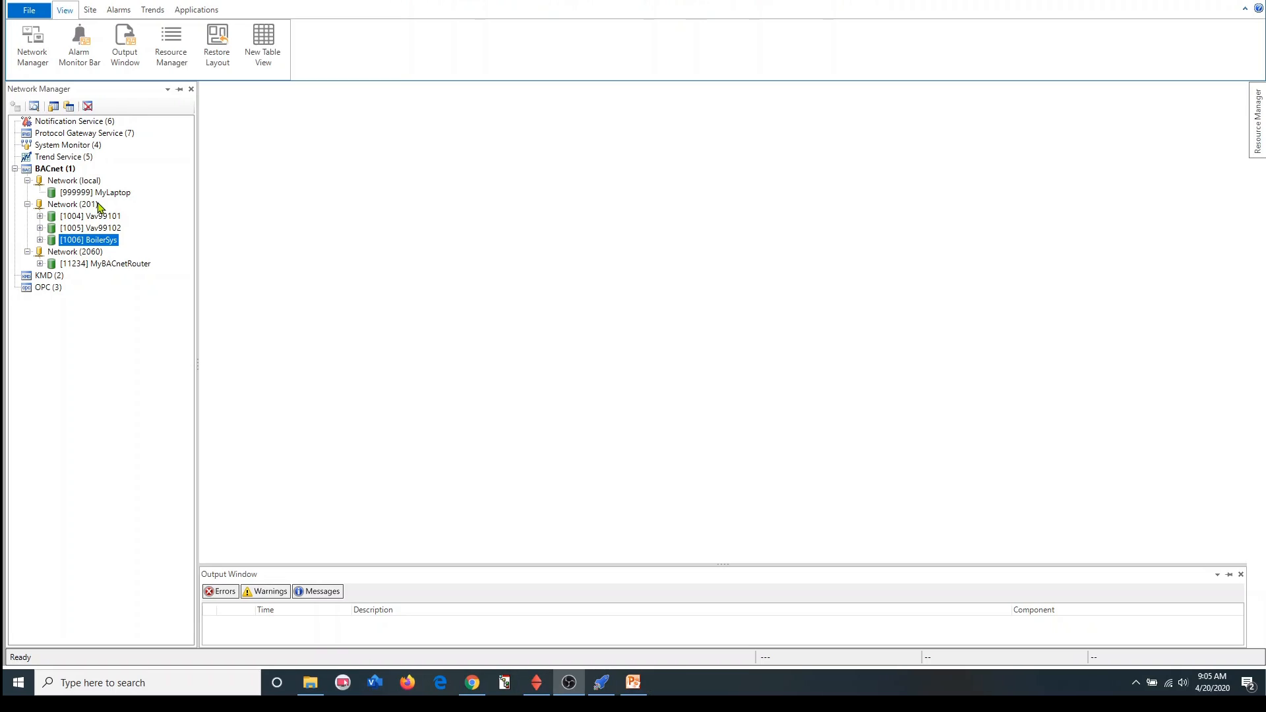
- Create a new table view and add the object path NM\1\Vav99102\Vav99102\ to it
click(277, 63)
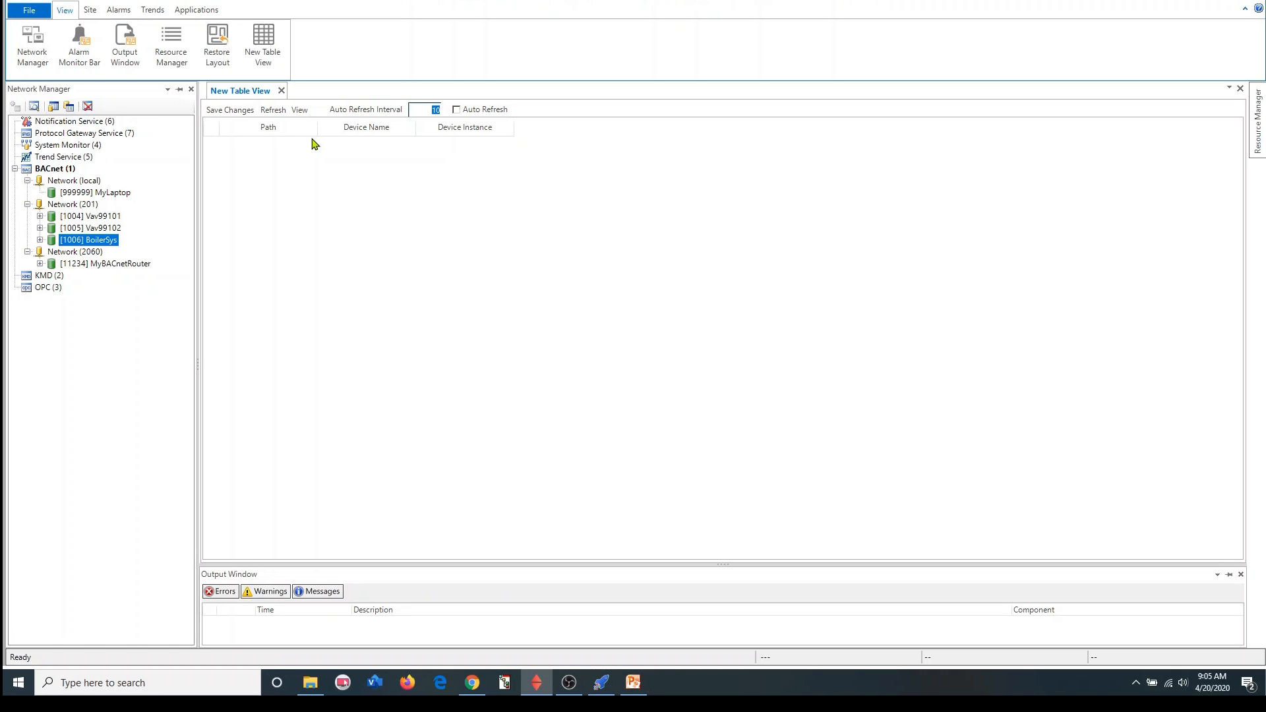
click(301, 110)
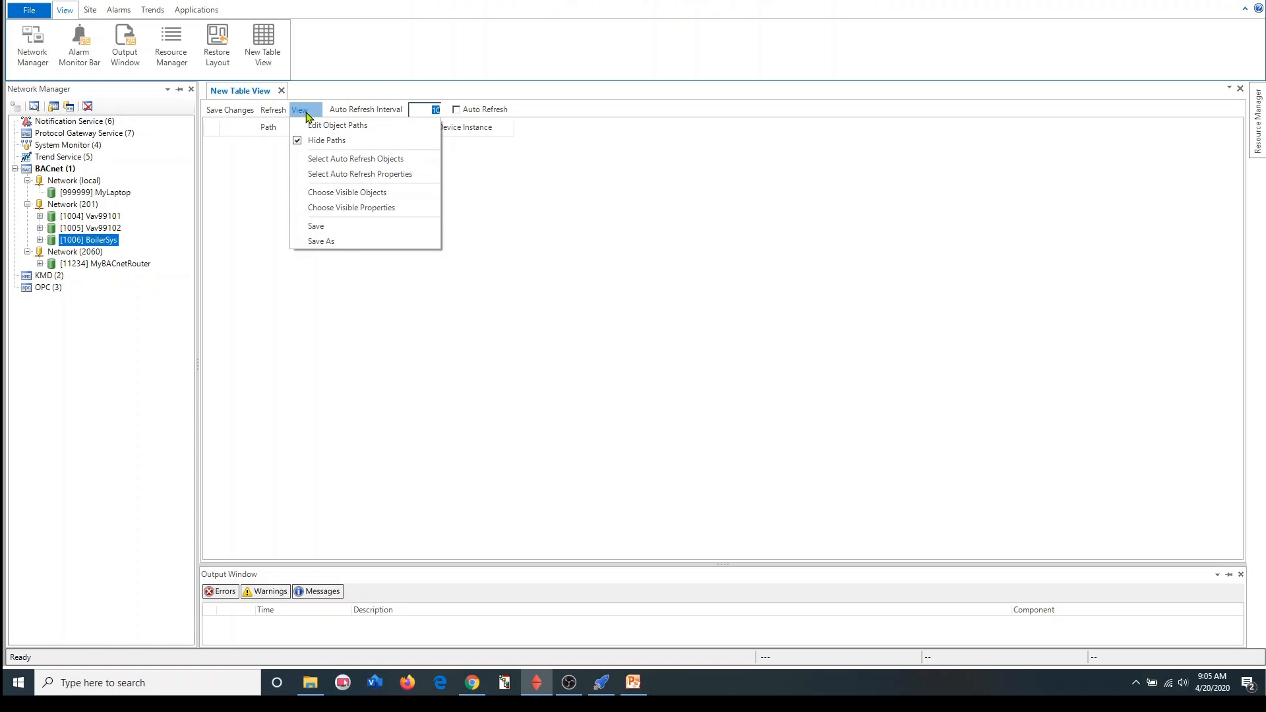
click(326, 127)
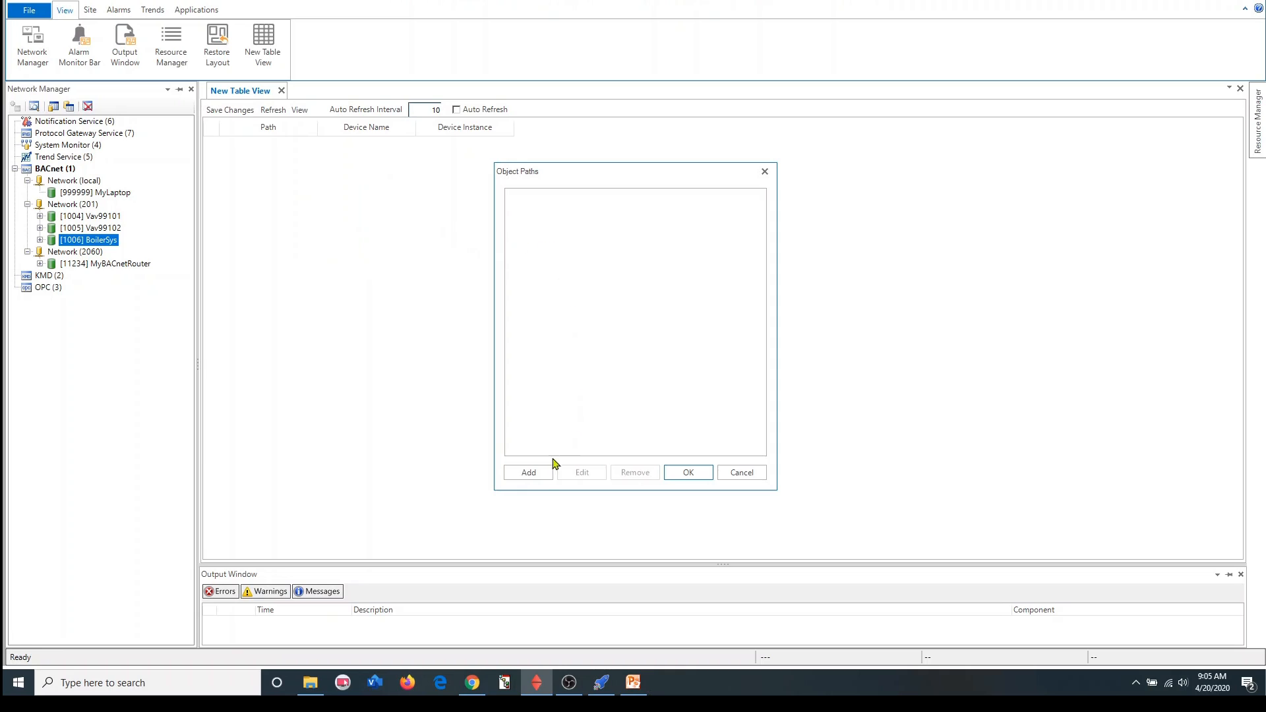
click(528, 473)
click(510, 319)
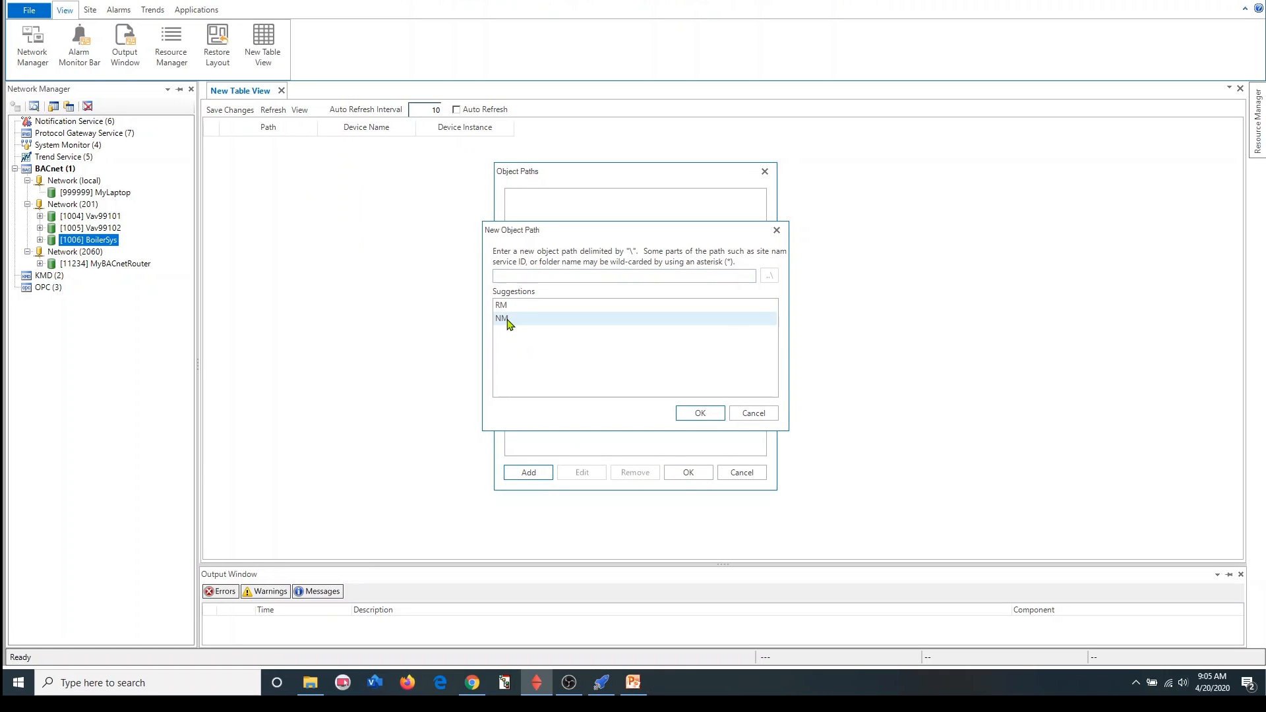
double_click(521, 306)
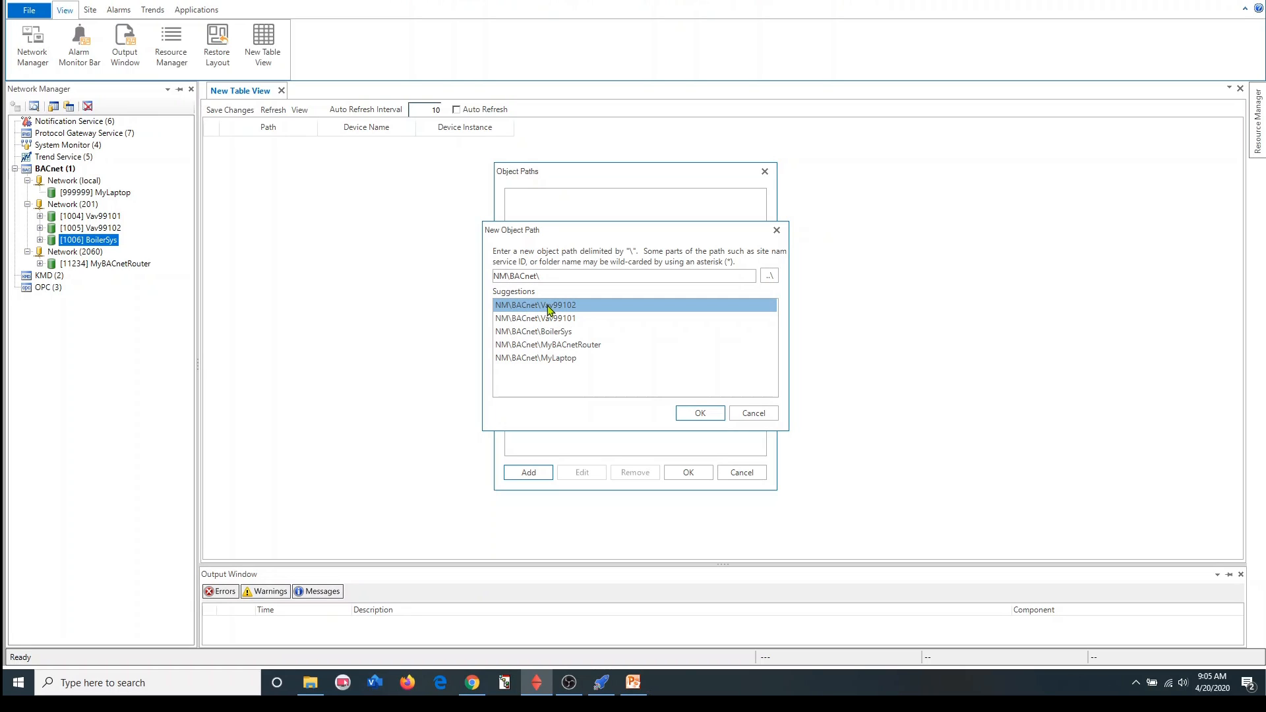
double_click(549, 307)
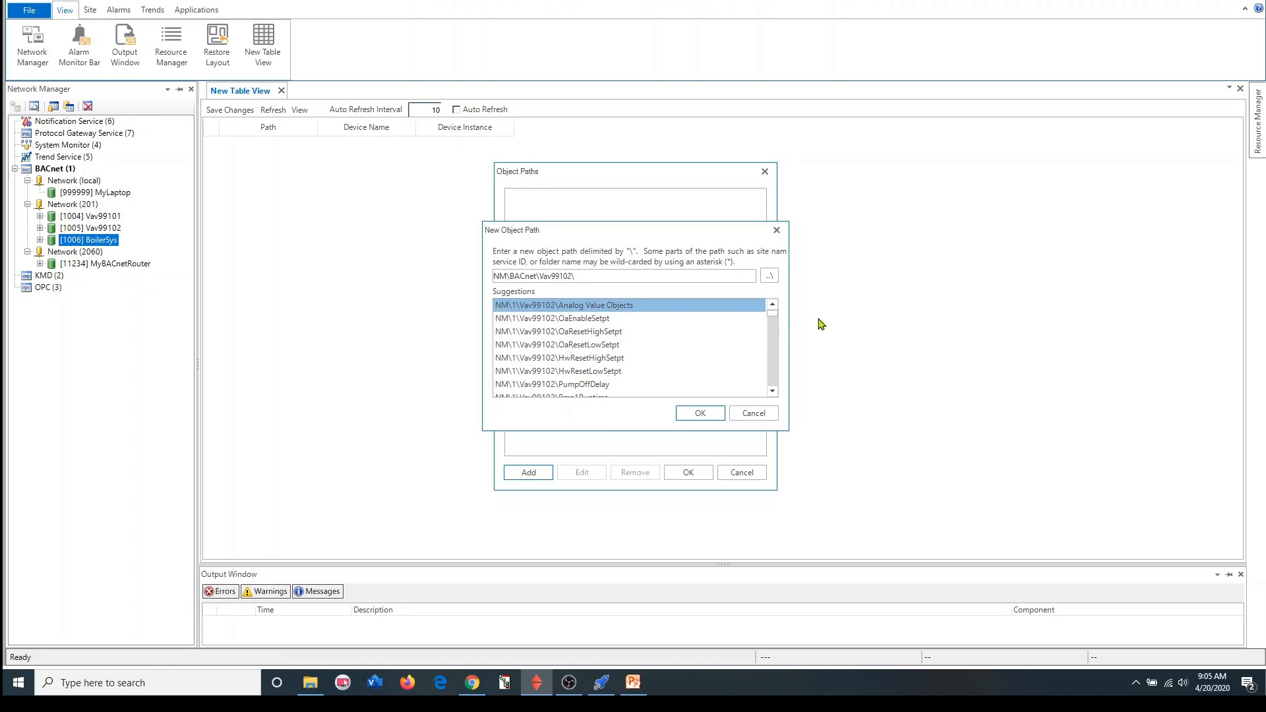
drag(775, 321, 776, 389)
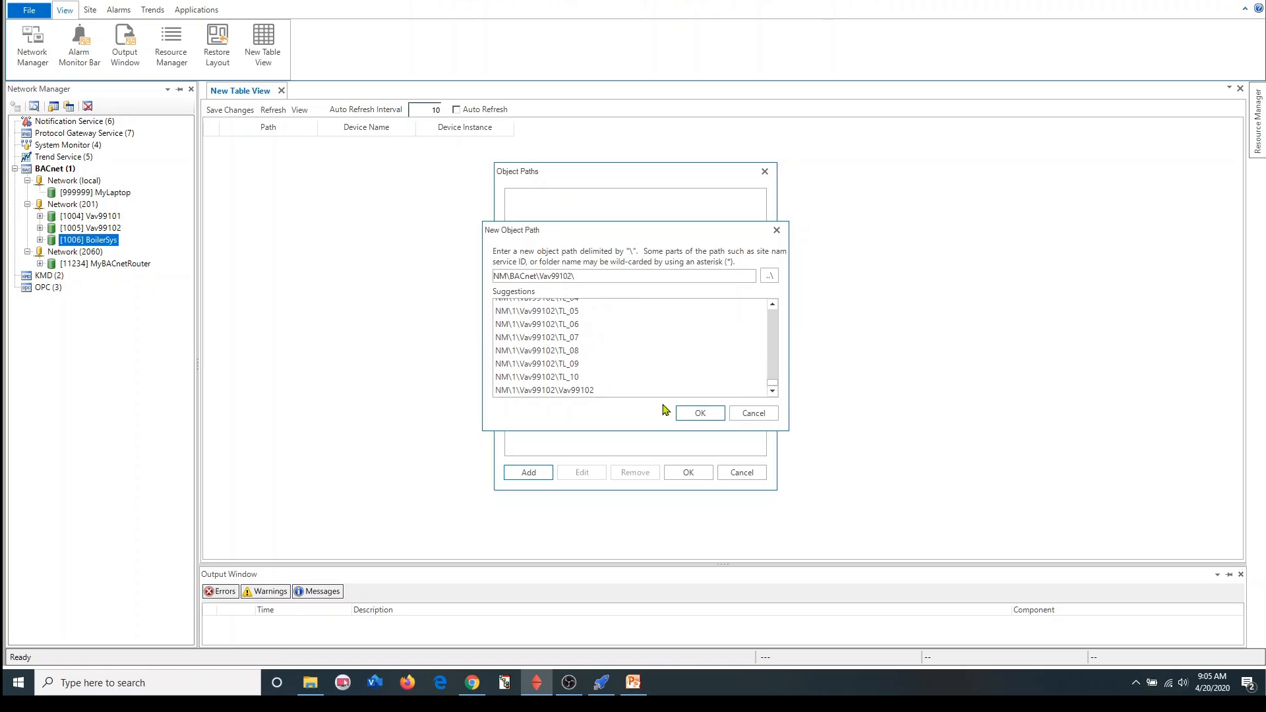
double_click(571, 390)
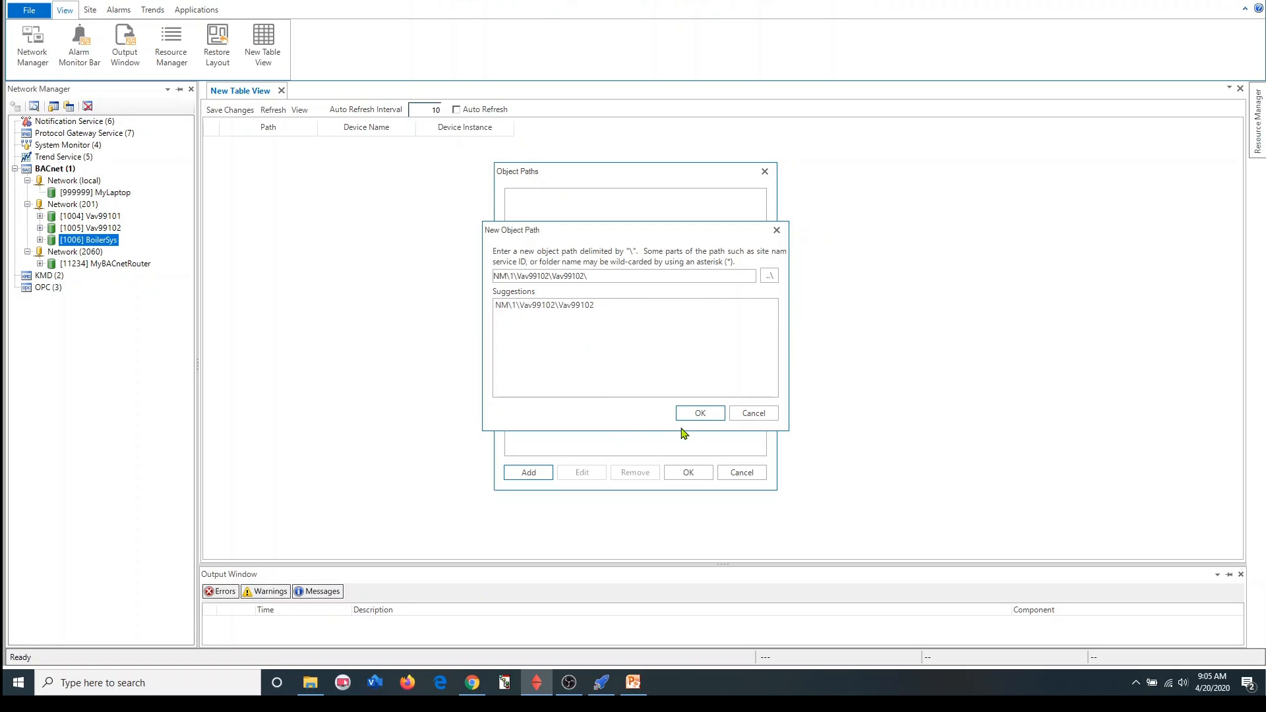
click(700, 413)
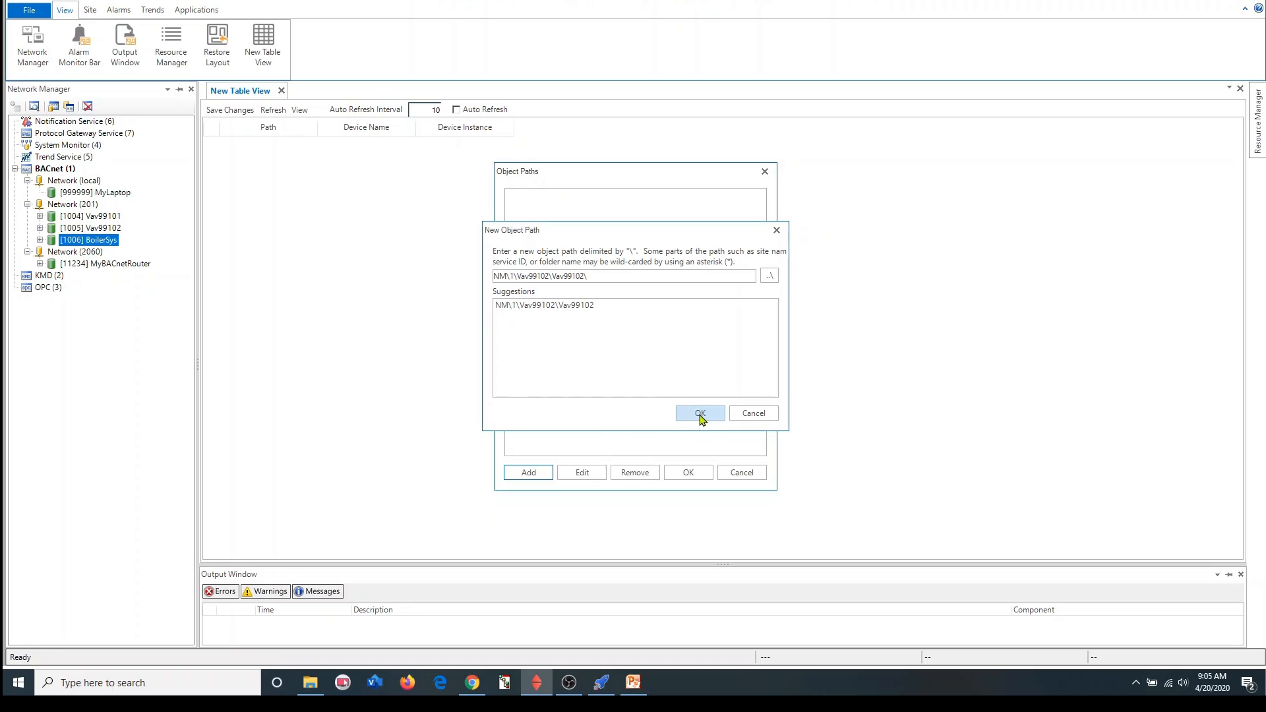
click(691, 472)
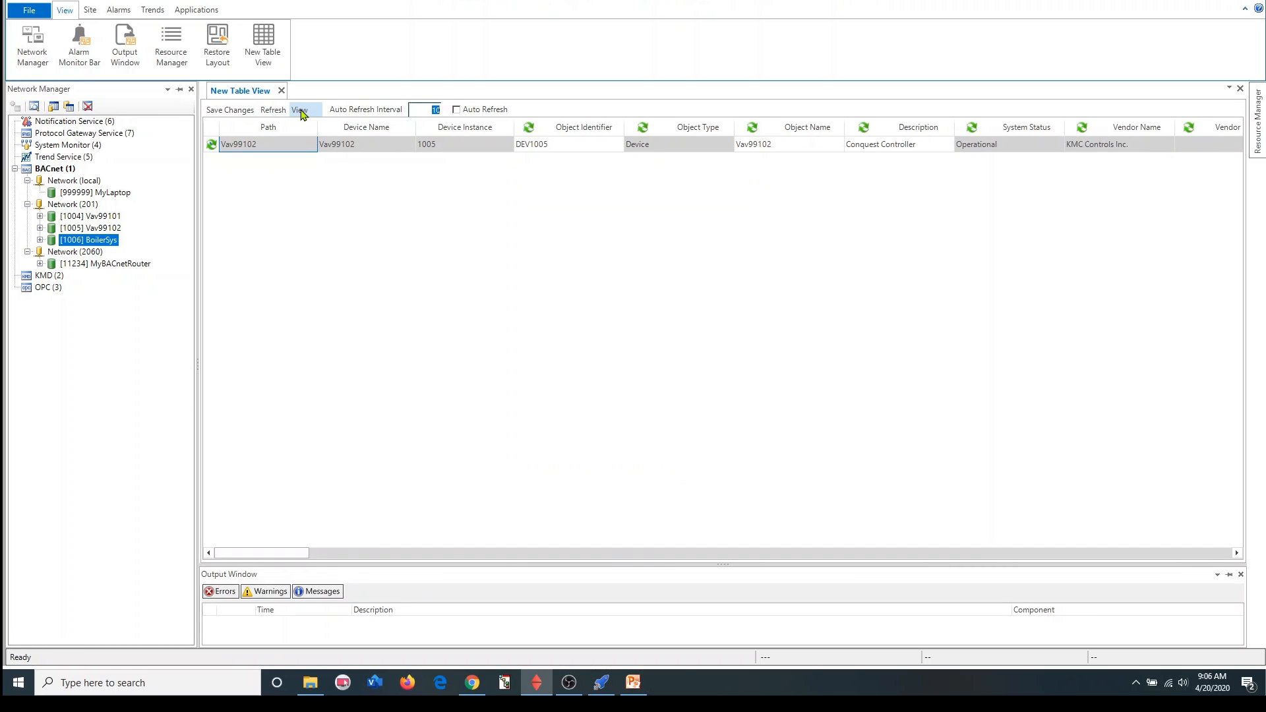
- Open the table view's visible property selection and deselect all property columns
click(301, 112)
click(352, 209)
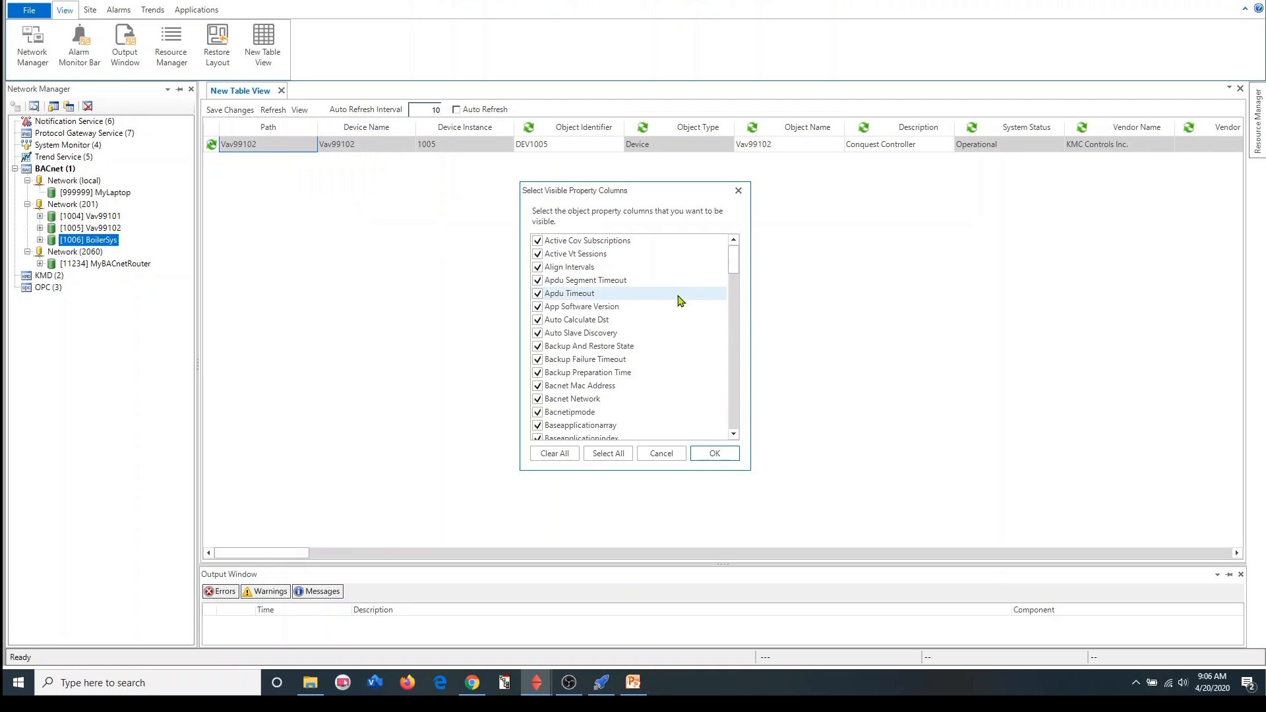
right_click(679, 298)
click(694, 304)
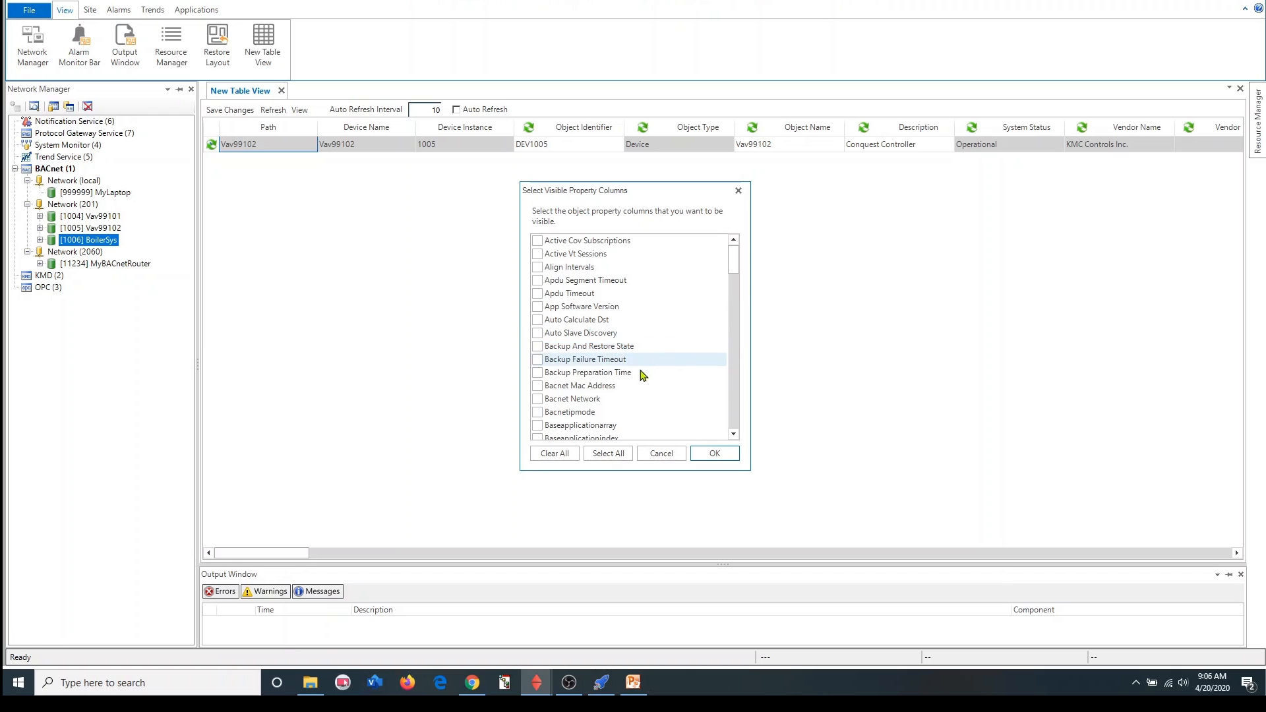
- Select the Bacnet Network, Description, Device Instance and Deviceinstance properties as visible columns
click(538, 399)
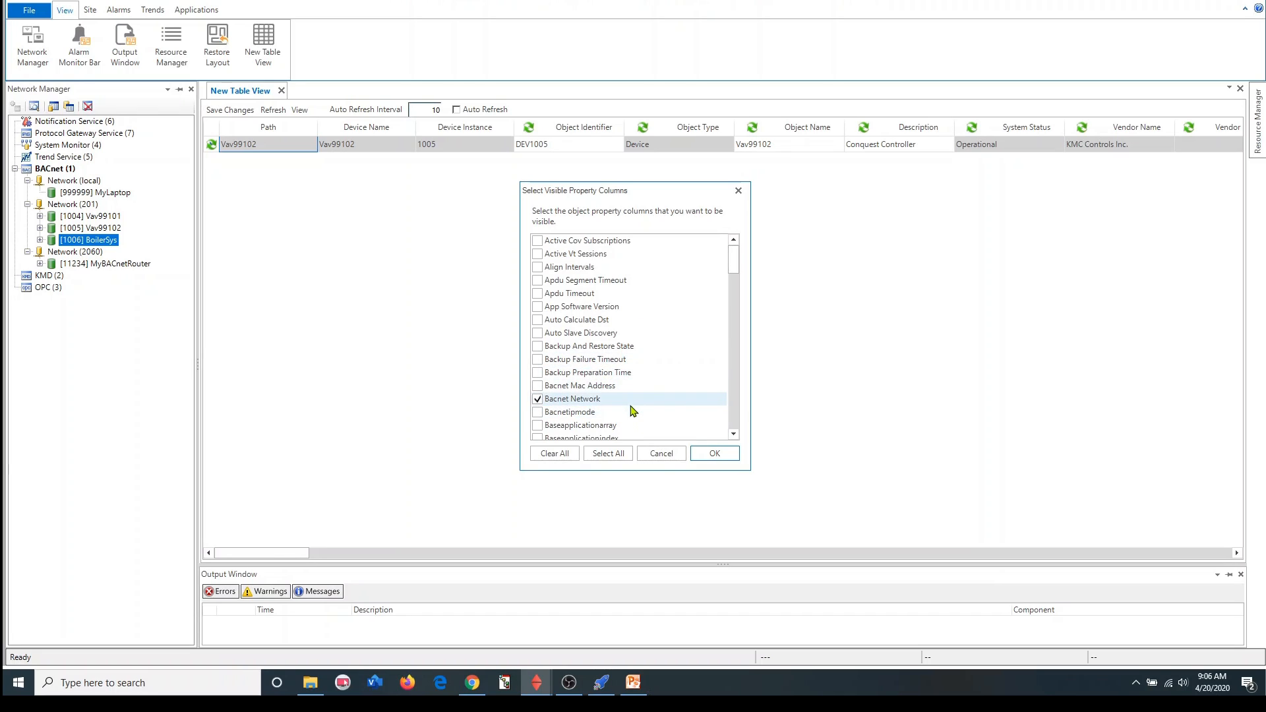
scroll(623, 406, down, 1)
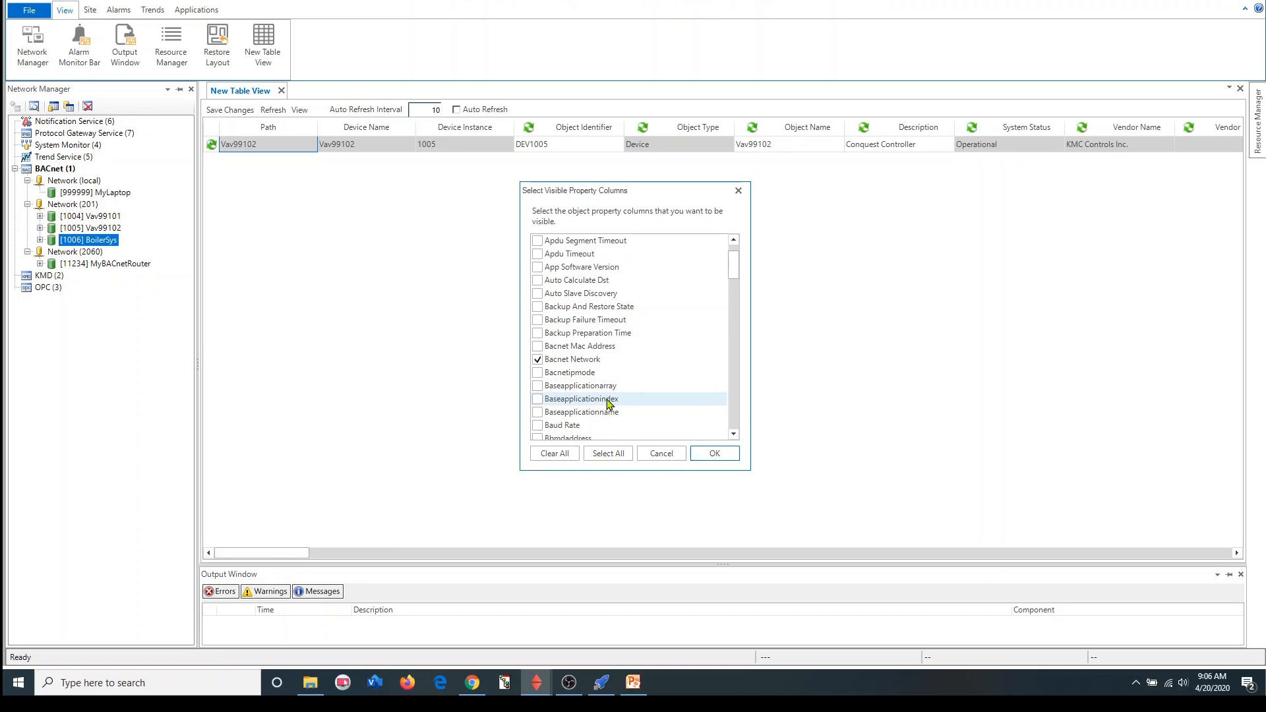
scroll(629, 402, down, 1)
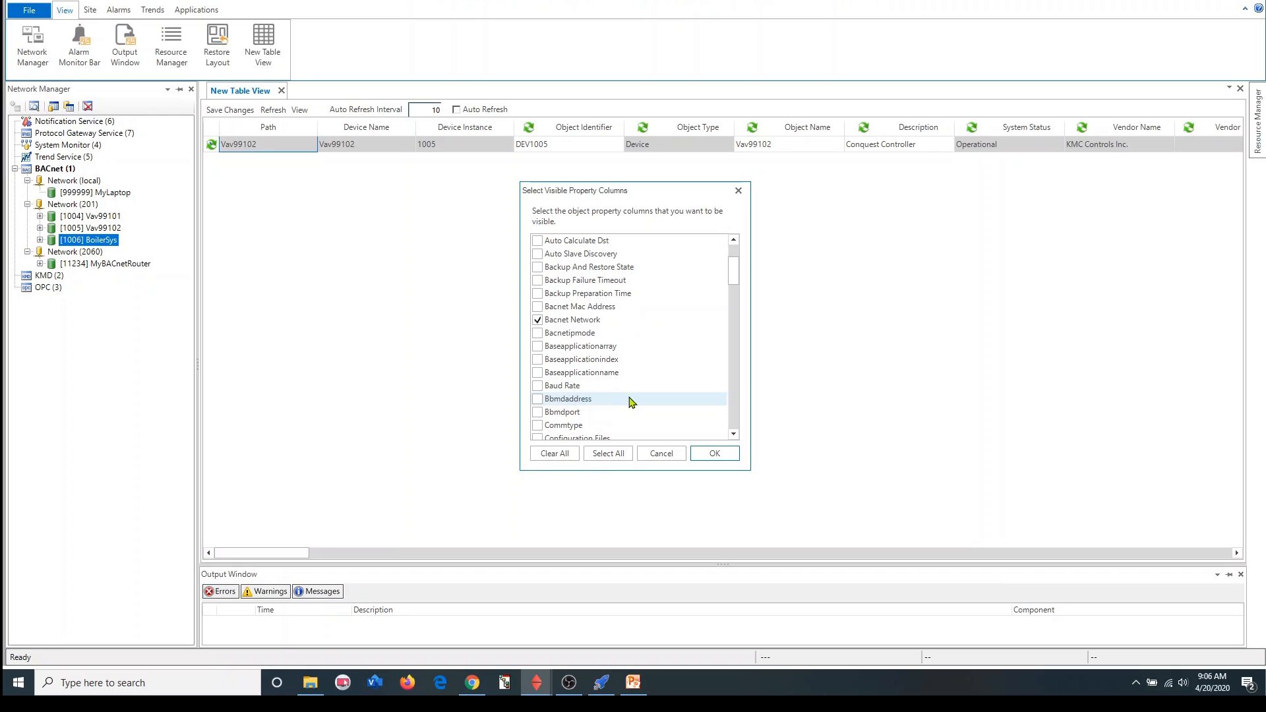
scroll(629, 402, down, 3)
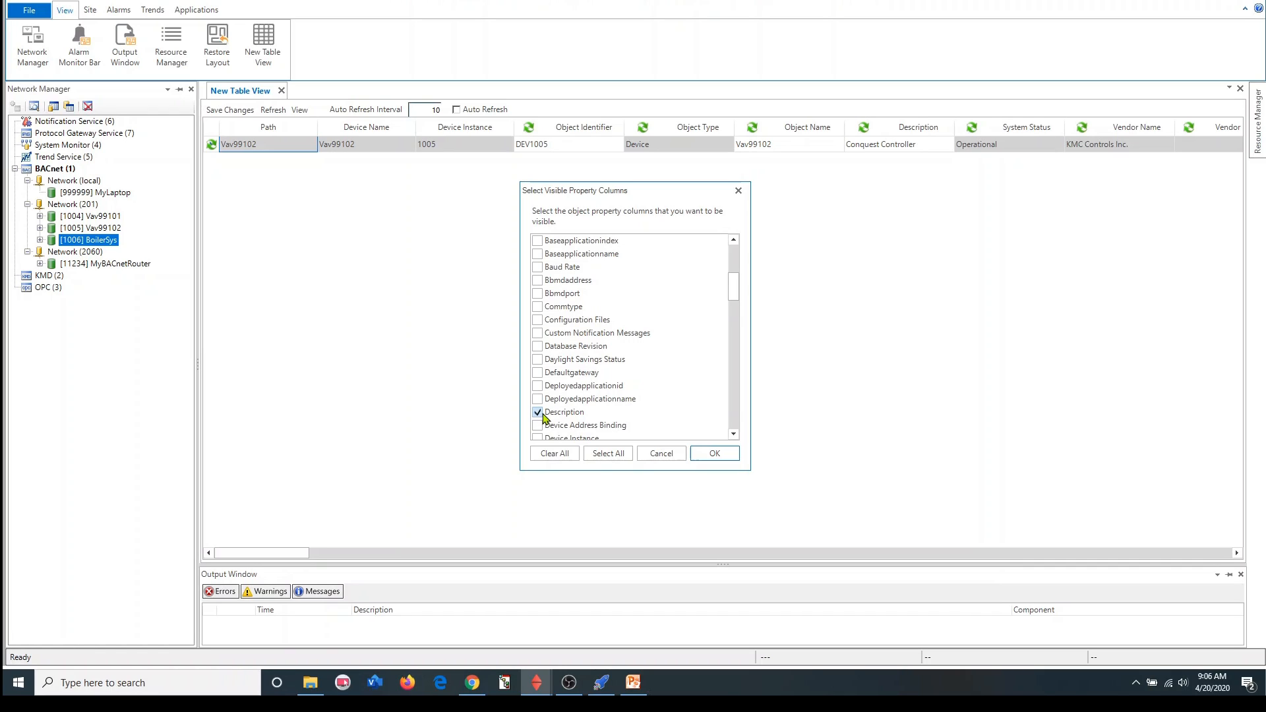
scroll(539, 418, down, 2)
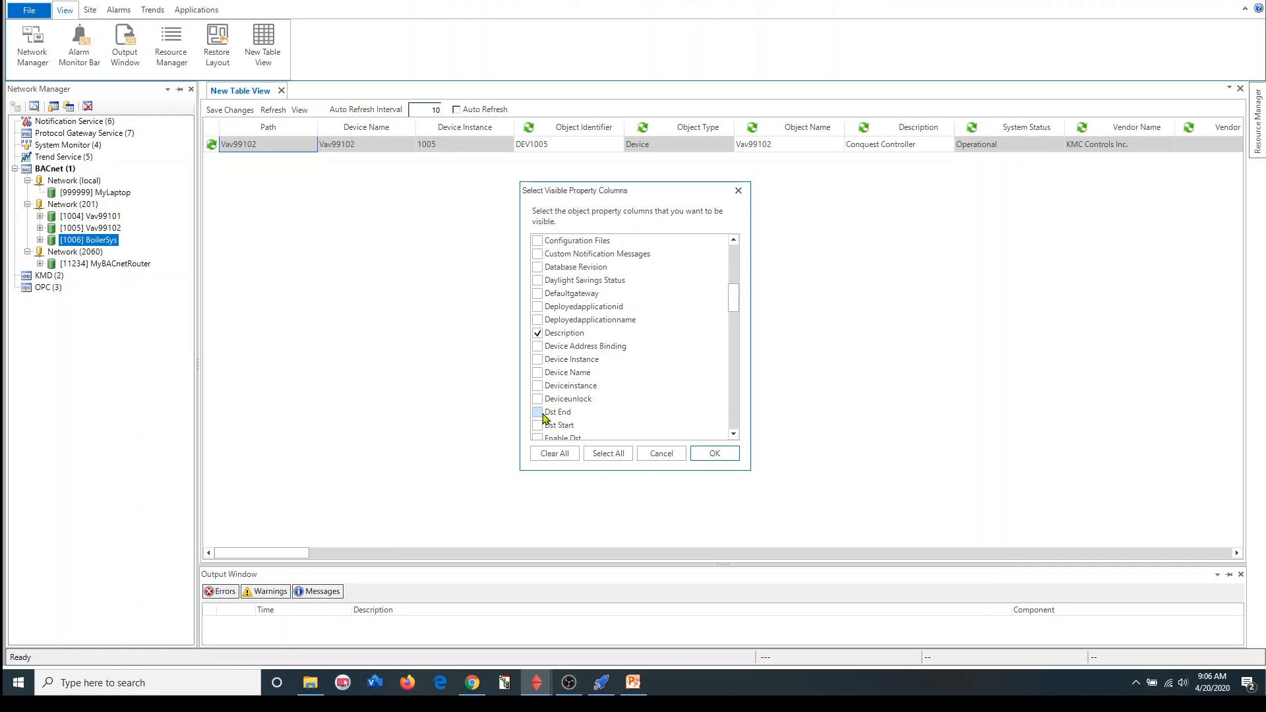
click(537, 359)
click(537, 387)
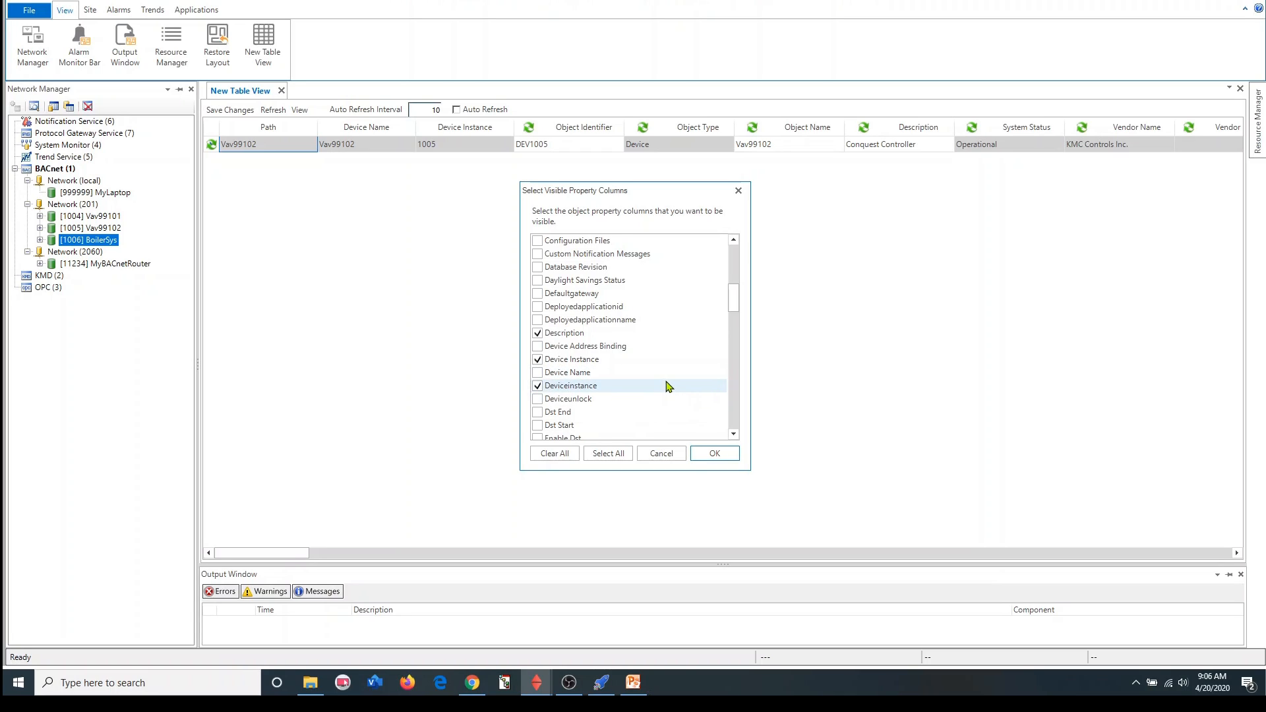
- Also select the Location, Max Master, Mstpmacaddress and Object Name properties and apply the column selection
scroll(667, 386, down, 1)
scroll(666, 389, down, 1)
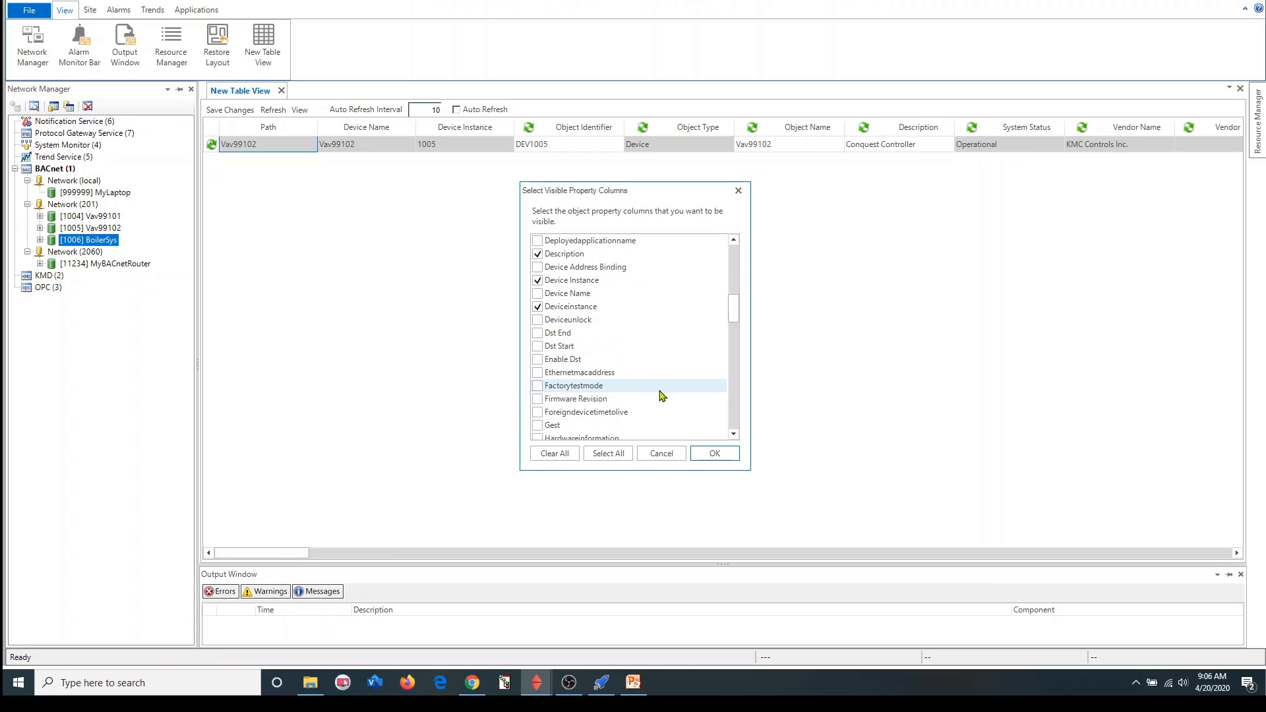
scroll(653, 396, down, 5)
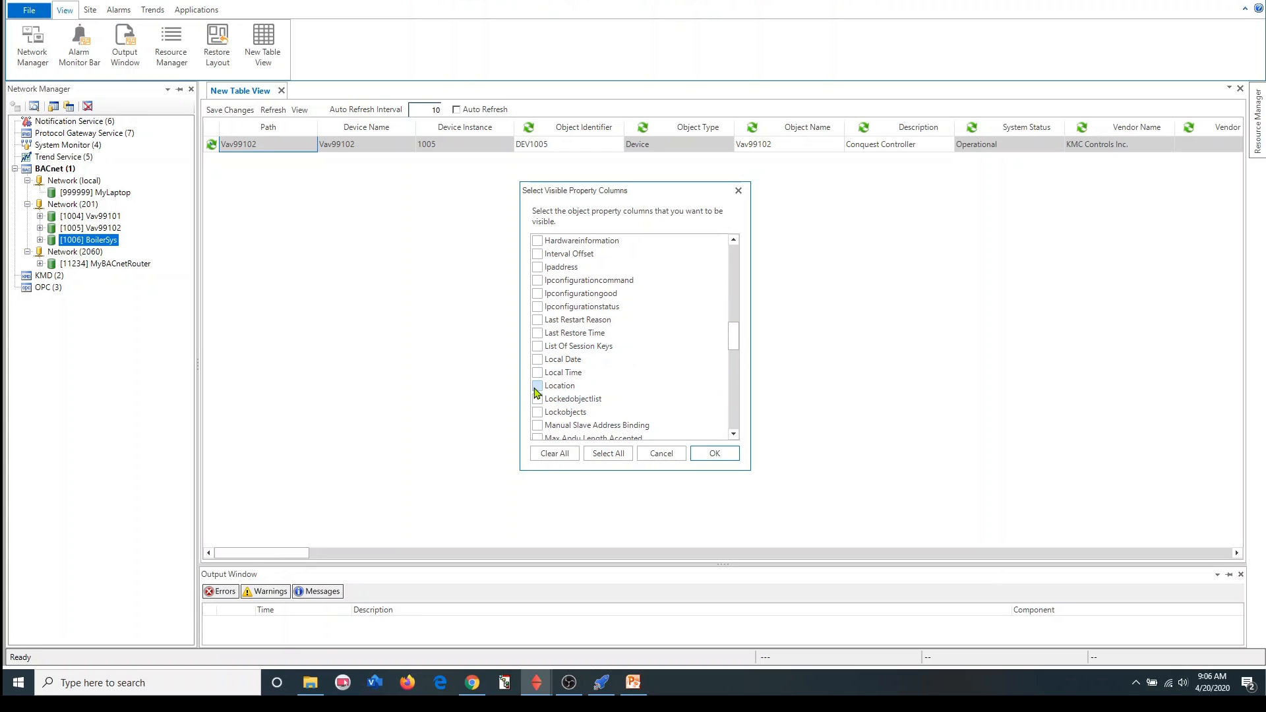
scroll(548, 396, down, 2)
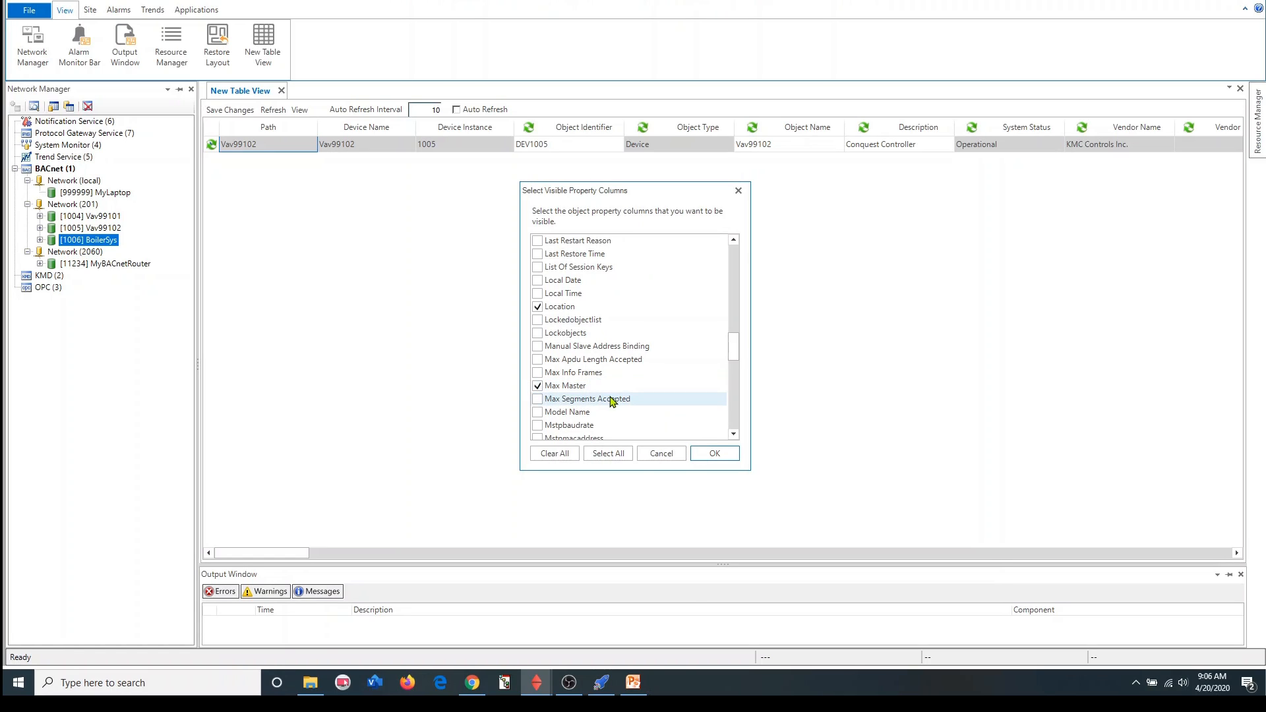
scroll(646, 385, down, 1)
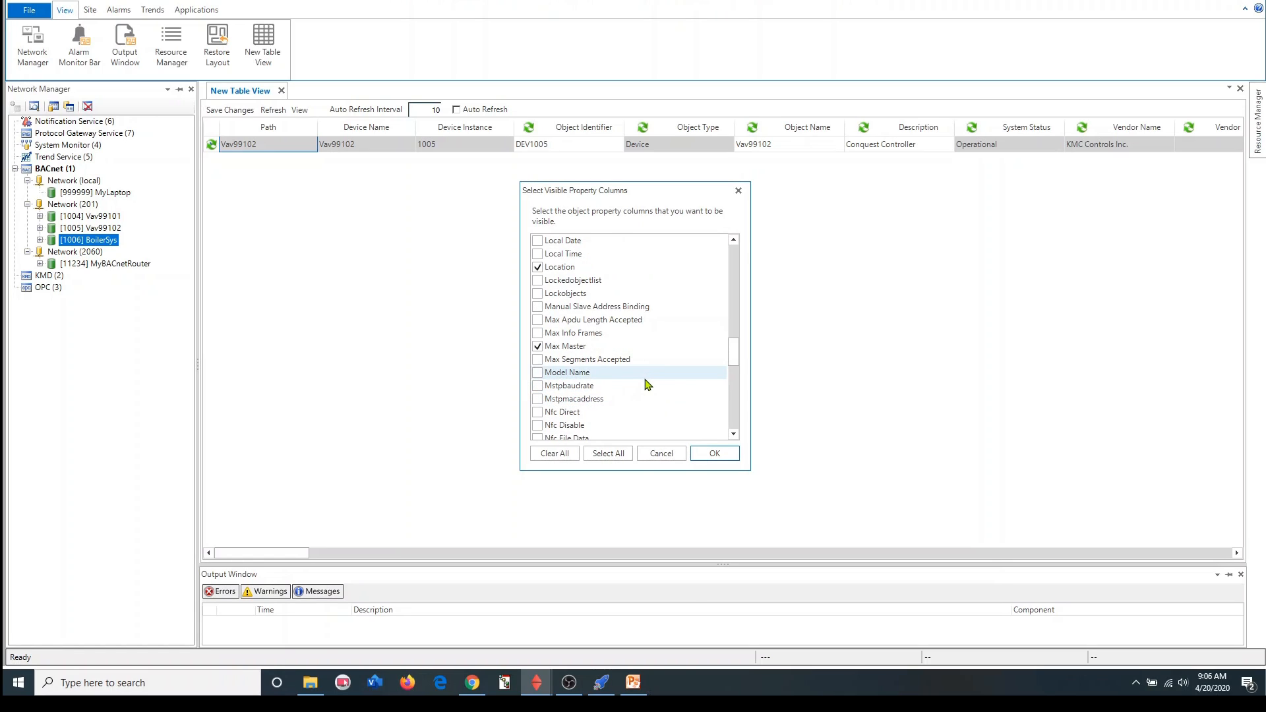
click(538, 400)
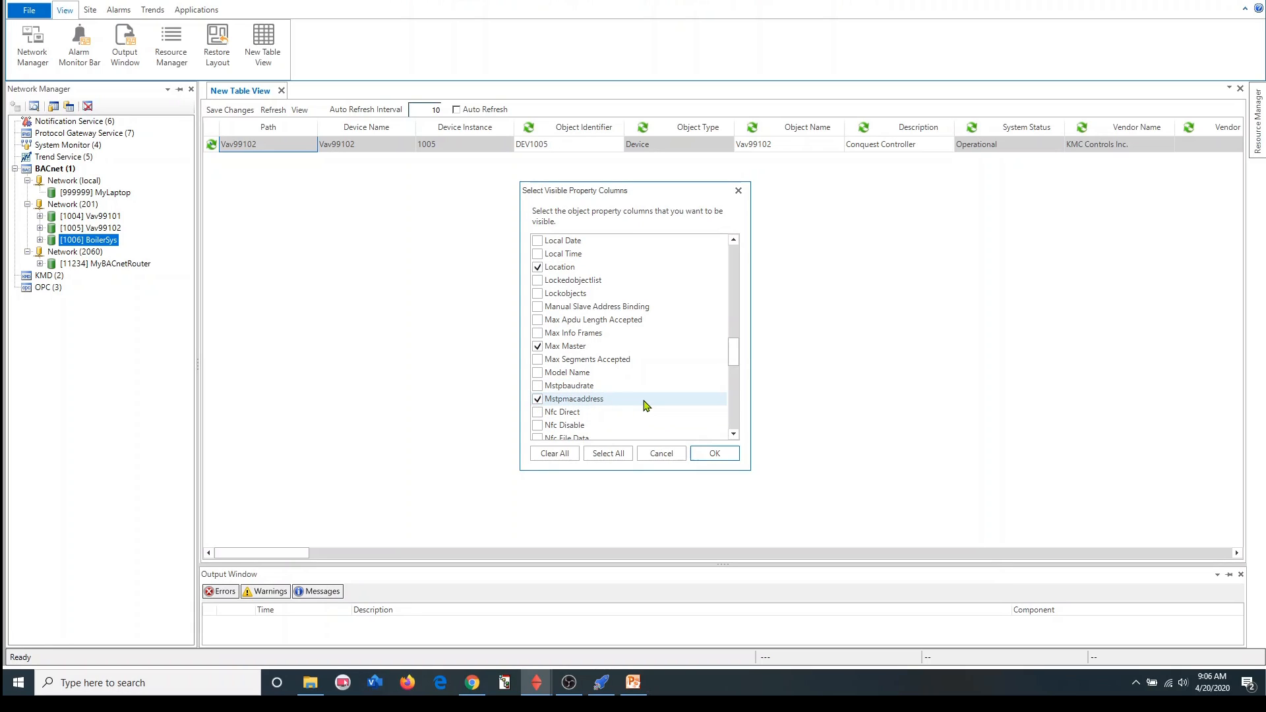
scroll(646, 404, down, 1)
scroll(662, 404, down, 3)
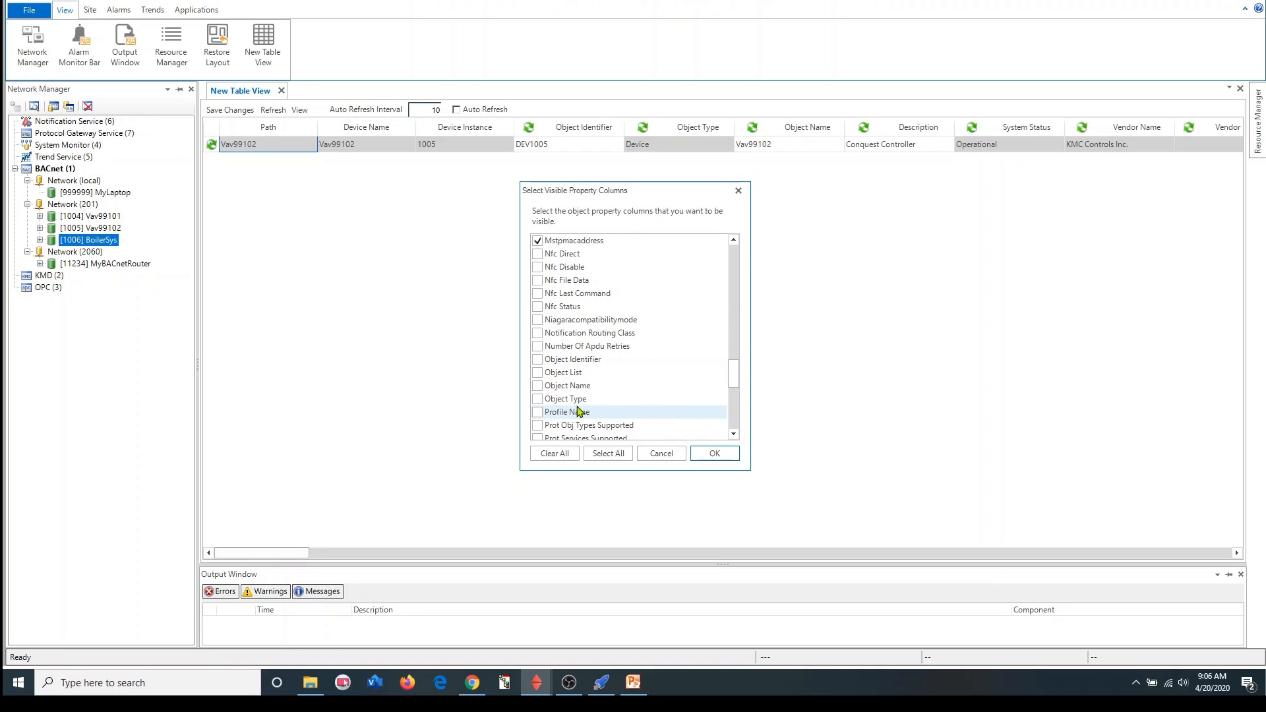
click(707, 459)
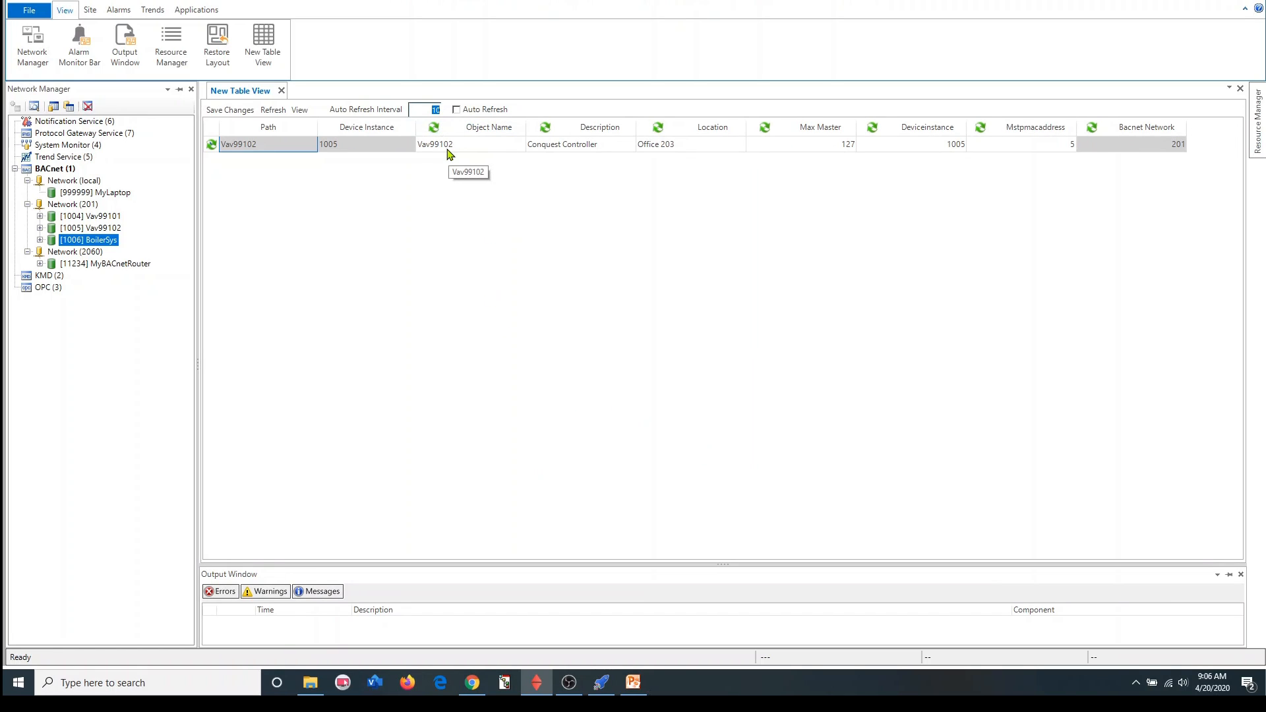
- Edit the table's existing object path so that its last part, the object name, reads Vav9*
click(305, 111)
click(339, 127)
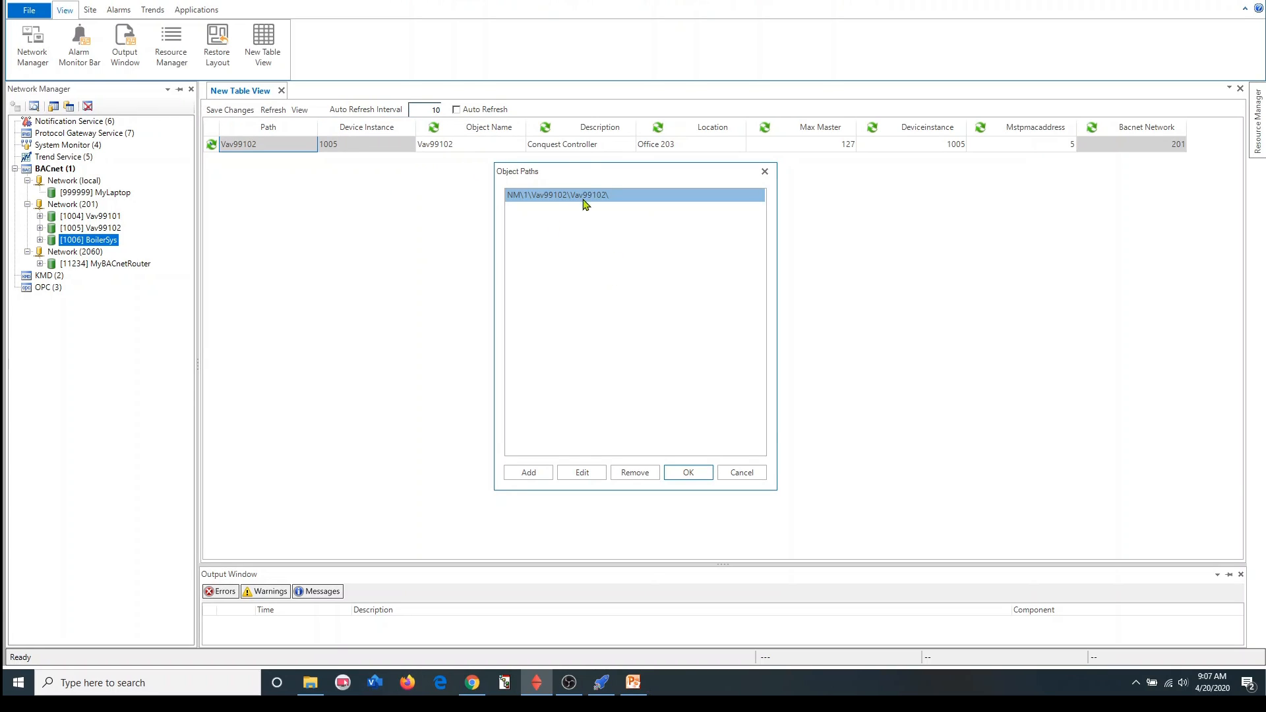
double_click(583, 196)
click(582, 276)
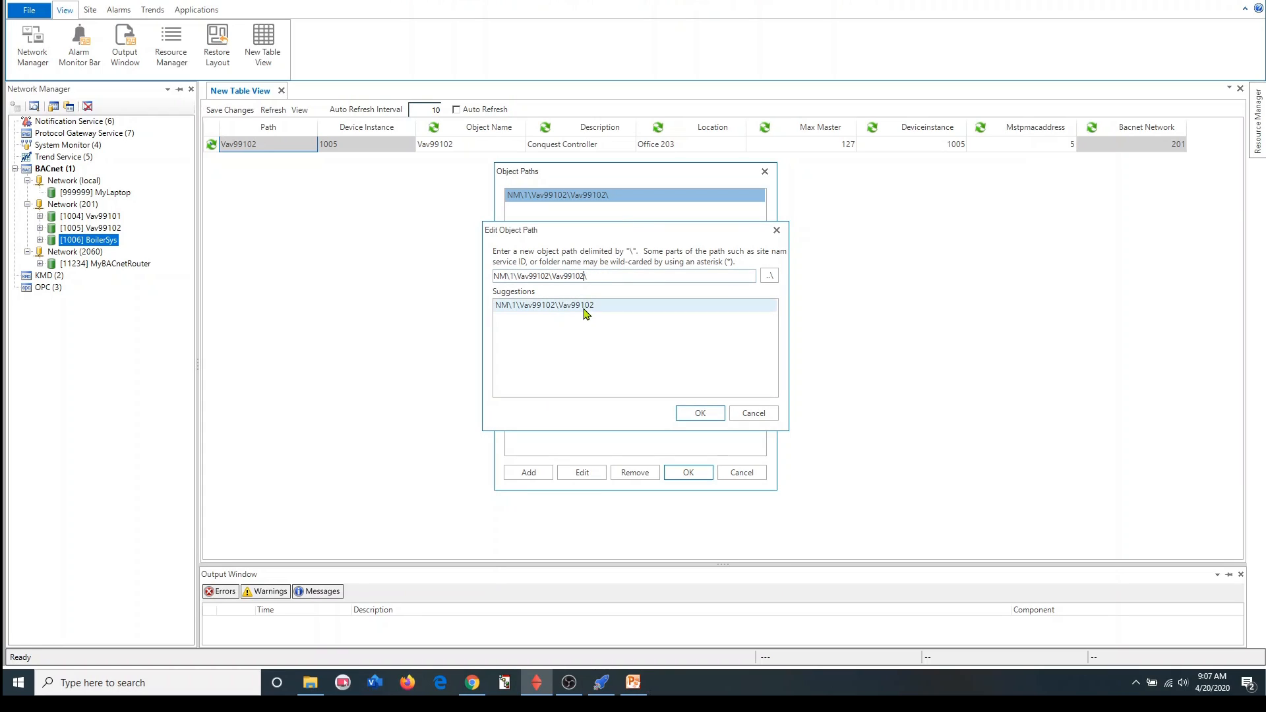
key(Left)
key(BackSpace)
key(BackSpace)
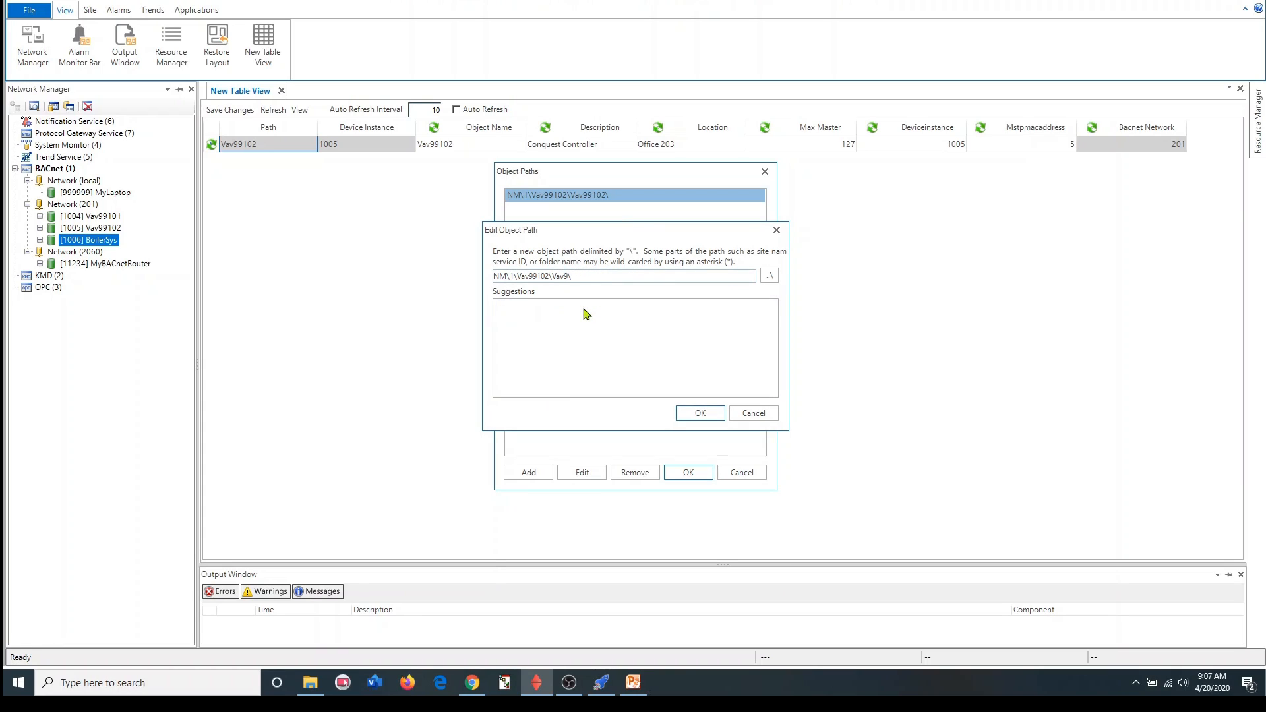
text(*)
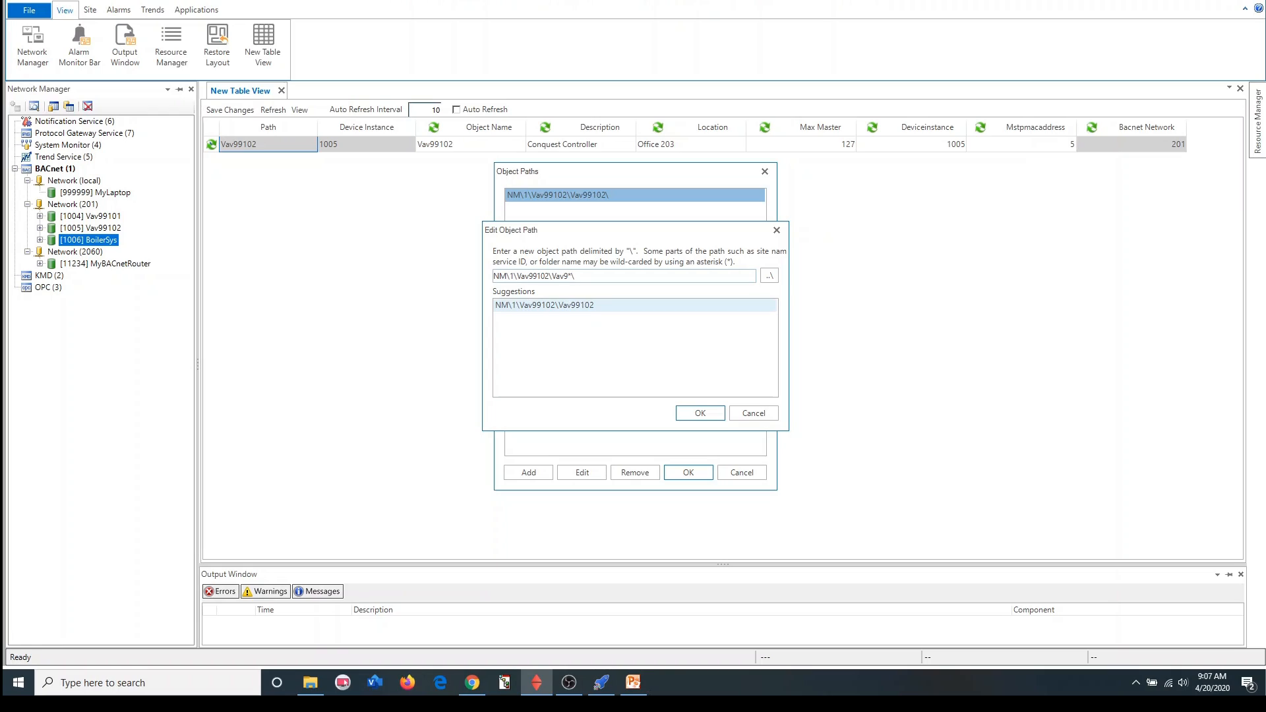
- Wildcard the device name as well, making the object path NM\1\Vav9*\Vav9*\, and apply it to the table
click(548, 276)
key(BackSpace)
key(BackSpace)
key(BackSpace)
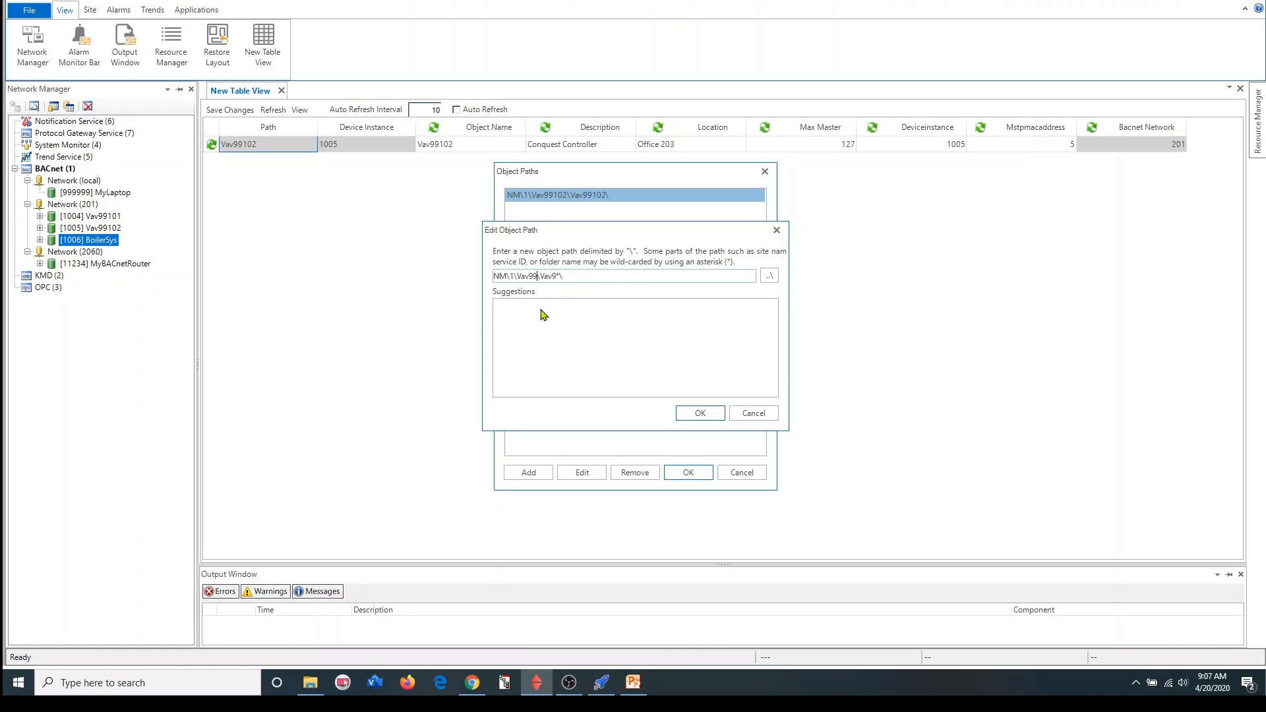
key(BackSpace)
text(*)
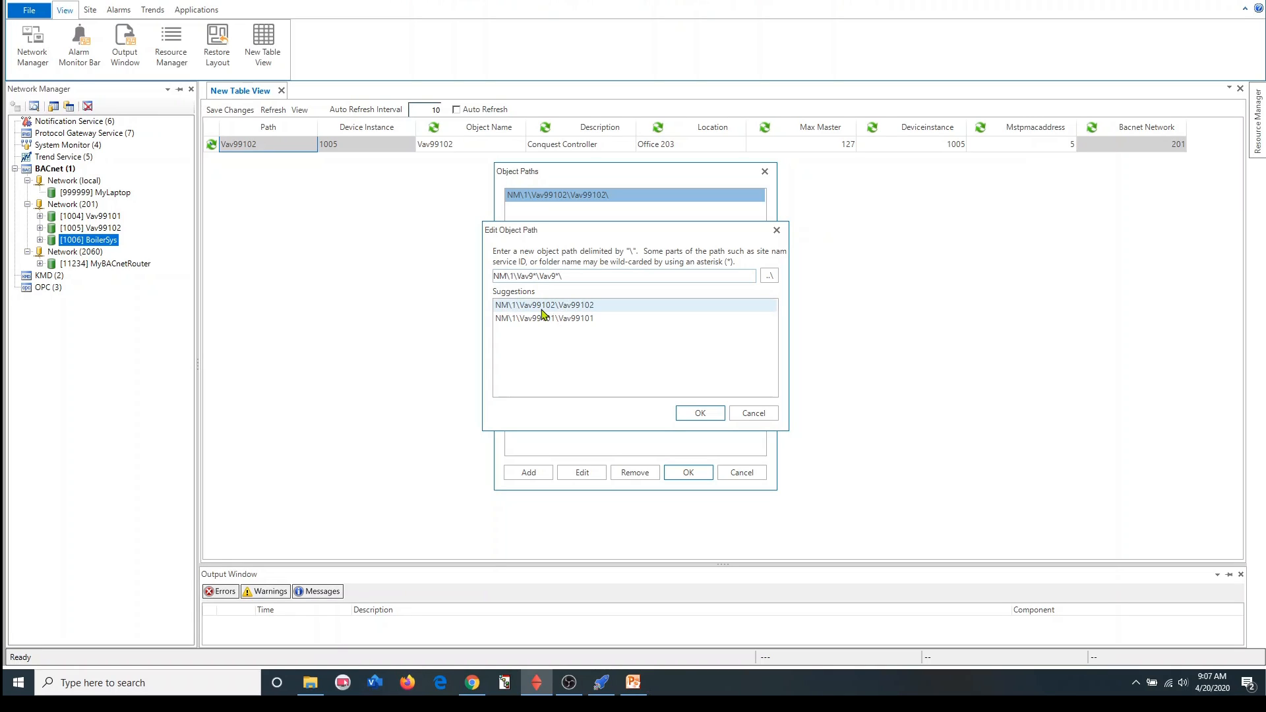
click(701, 414)
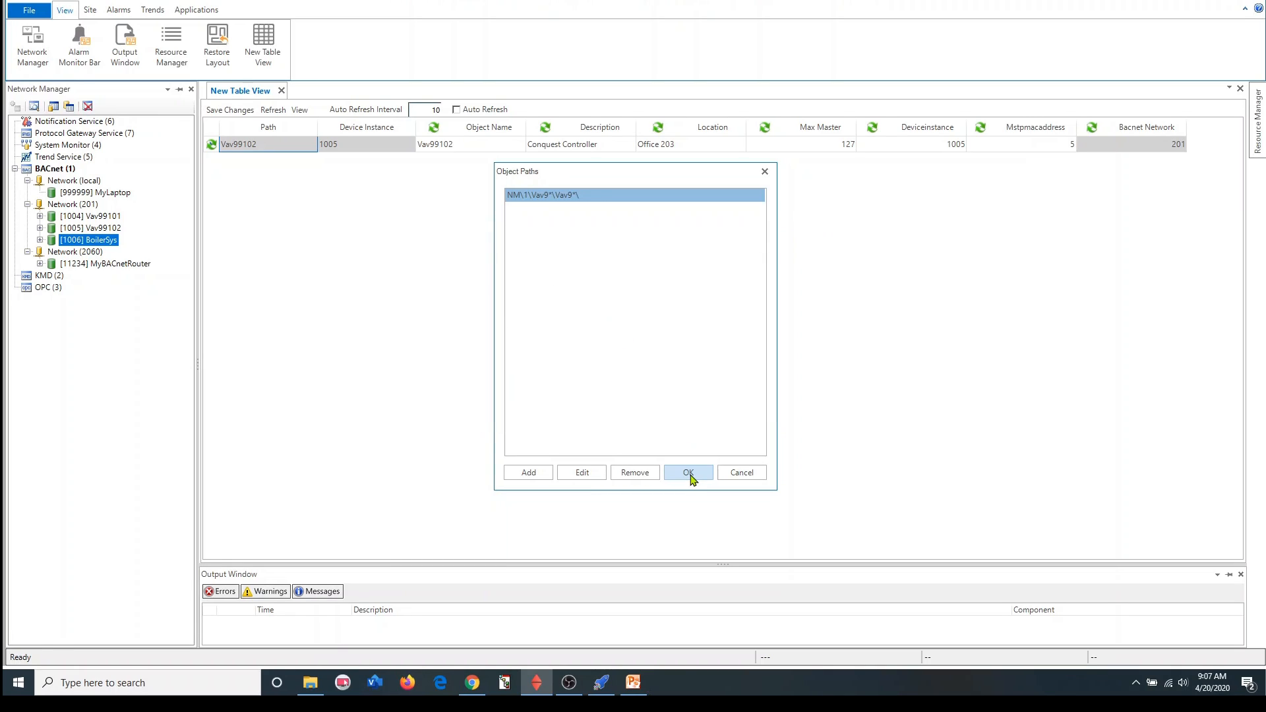
click(690, 476)
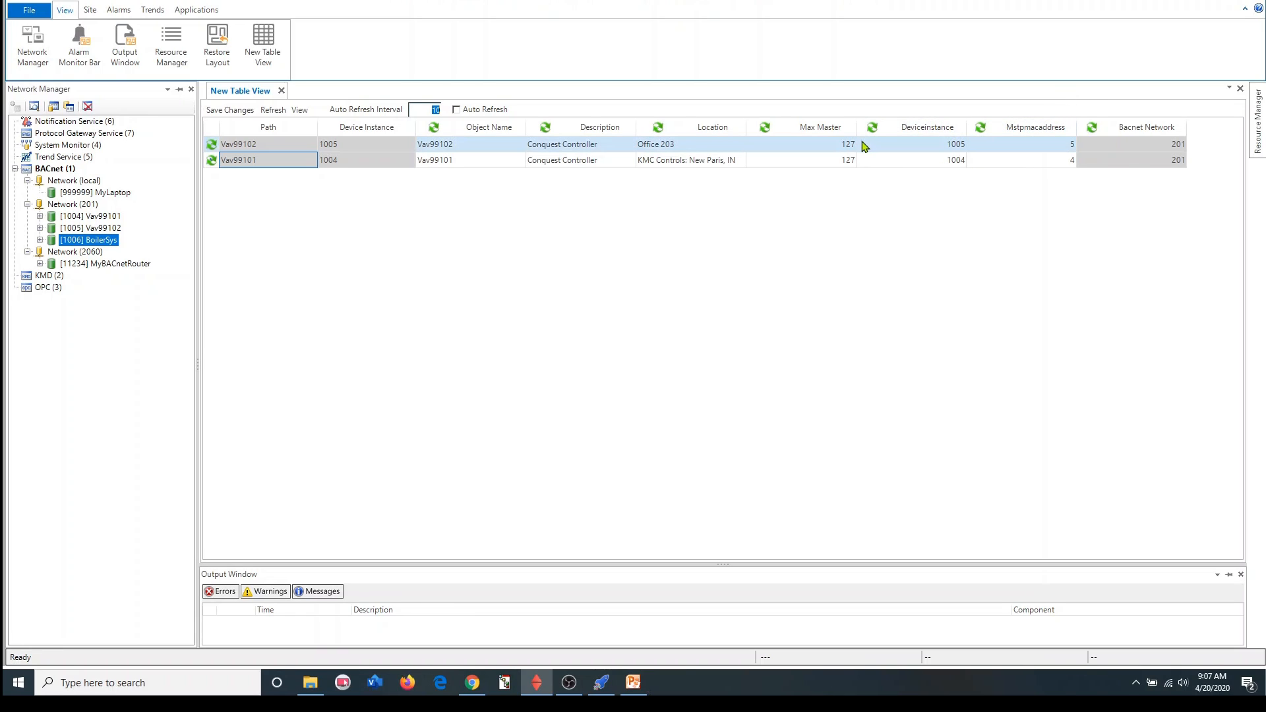
- Move the Deviceinstance and Mstpmacaddress columns ahead of Max Master and sort the table by Device Instance in ascending order
drag(903, 128, 758, 128)
drag(1007, 128, 873, 128)
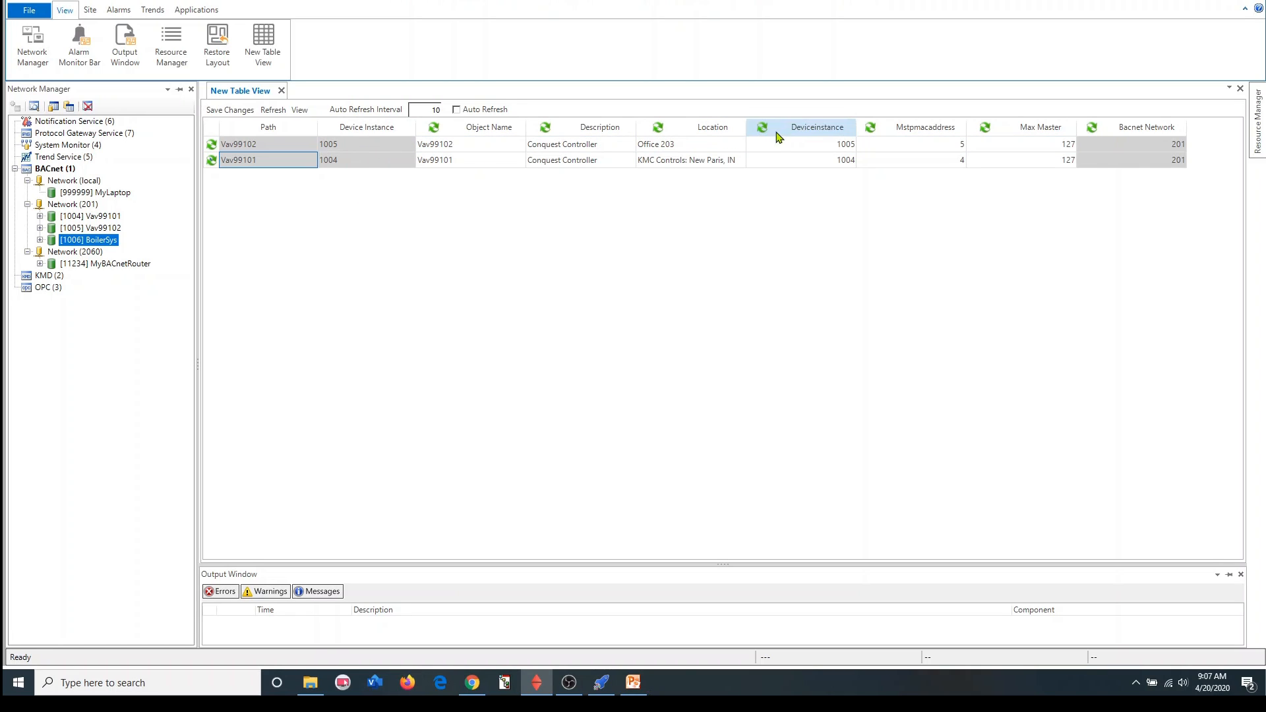
click(378, 129)
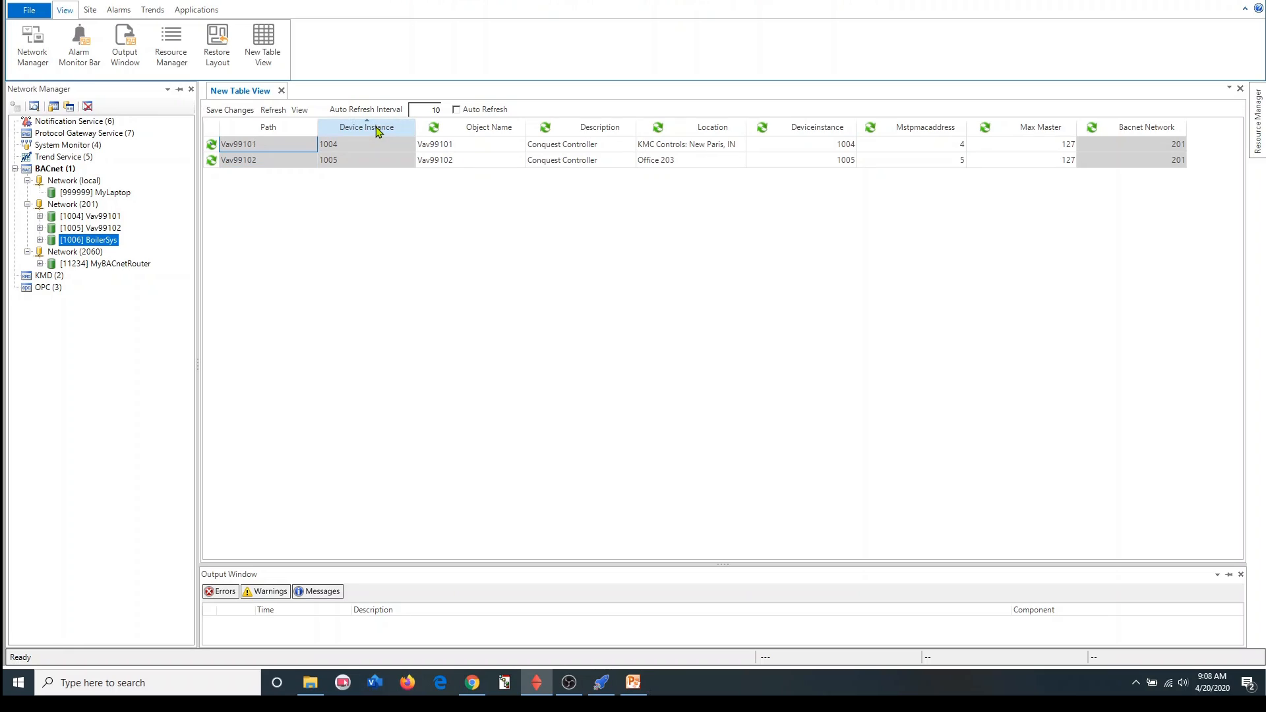
- Sort the table by Device Instance in descending order and return it to ascending order
click(378, 130)
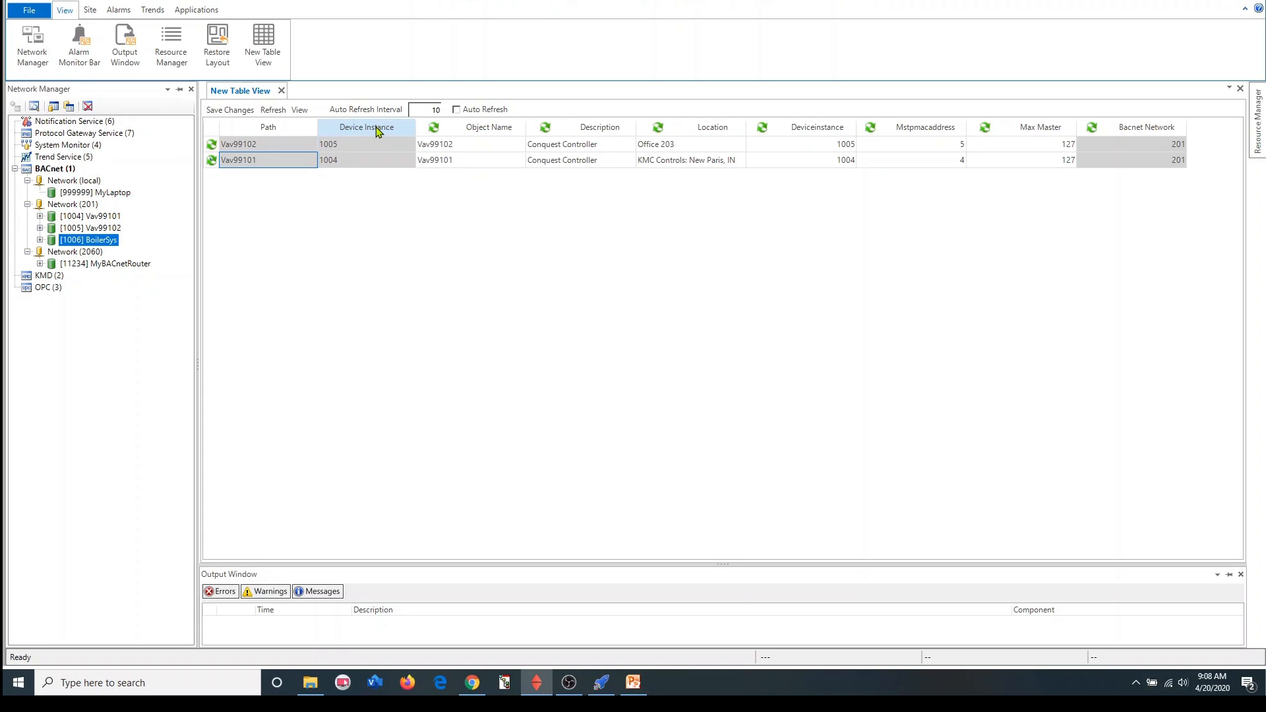
click(378, 130)
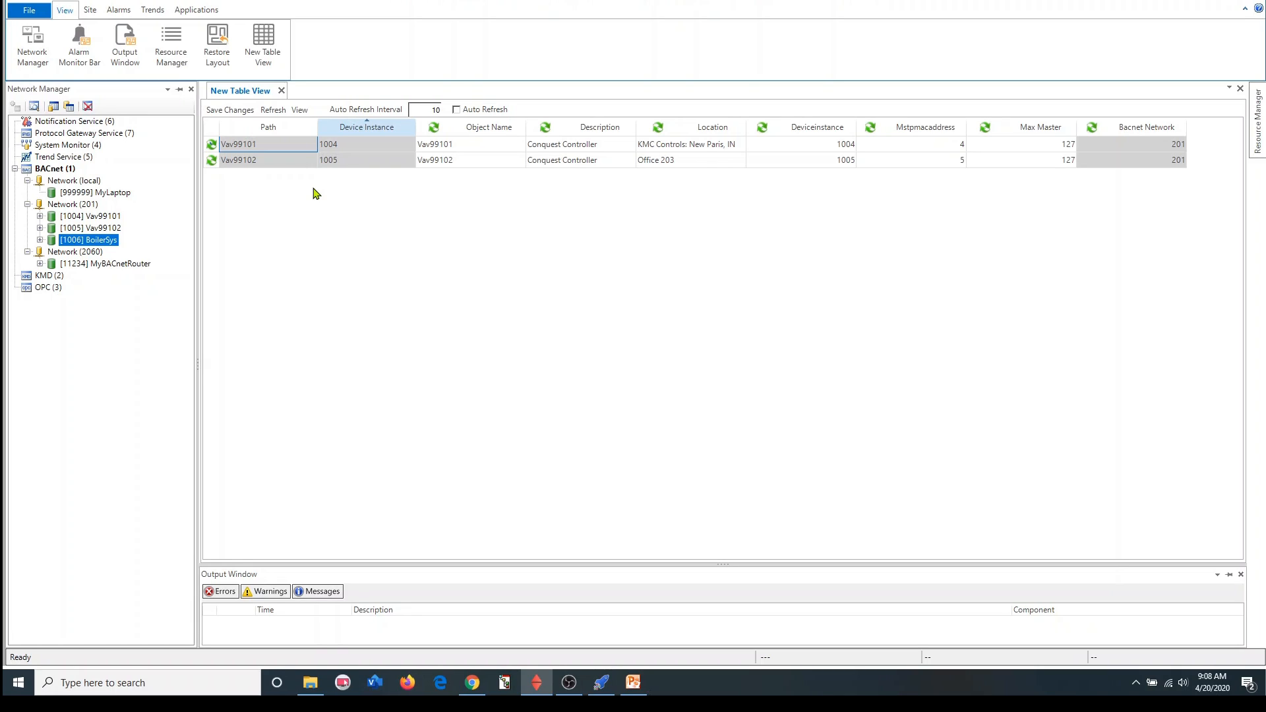
- Review the table's object path list and close it without making changes
click(304, 110)
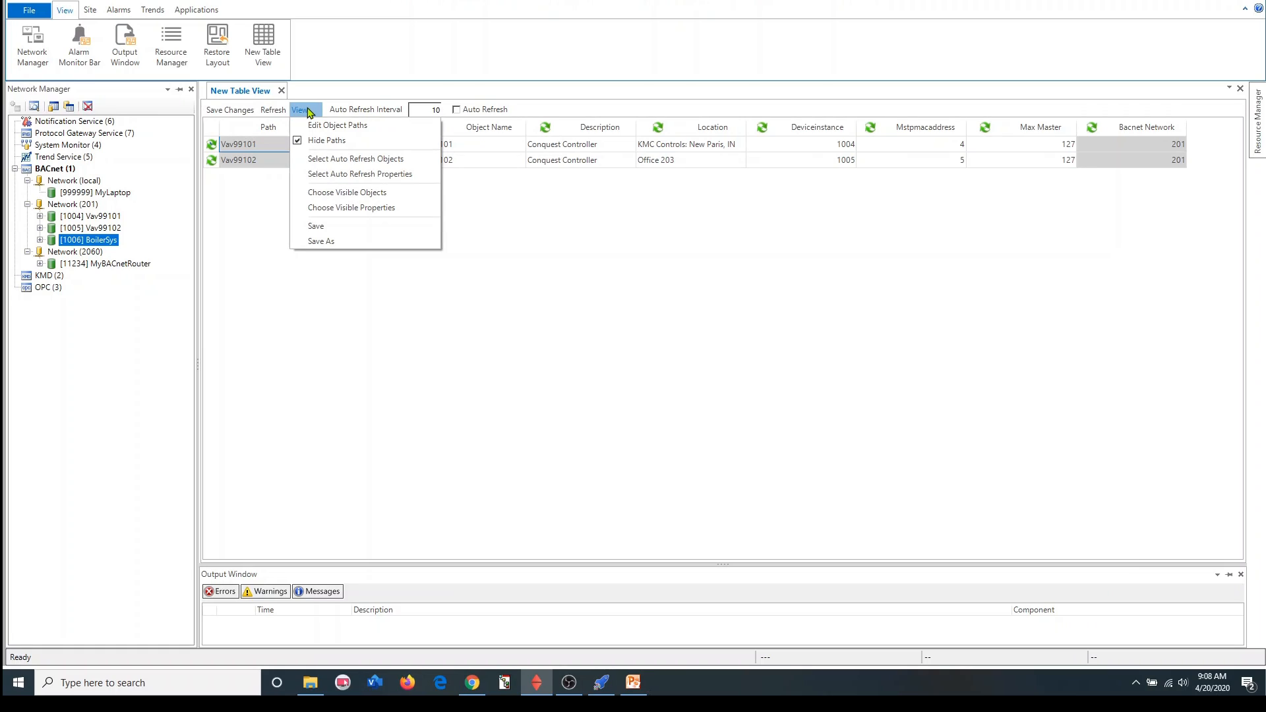
click(326, 125)
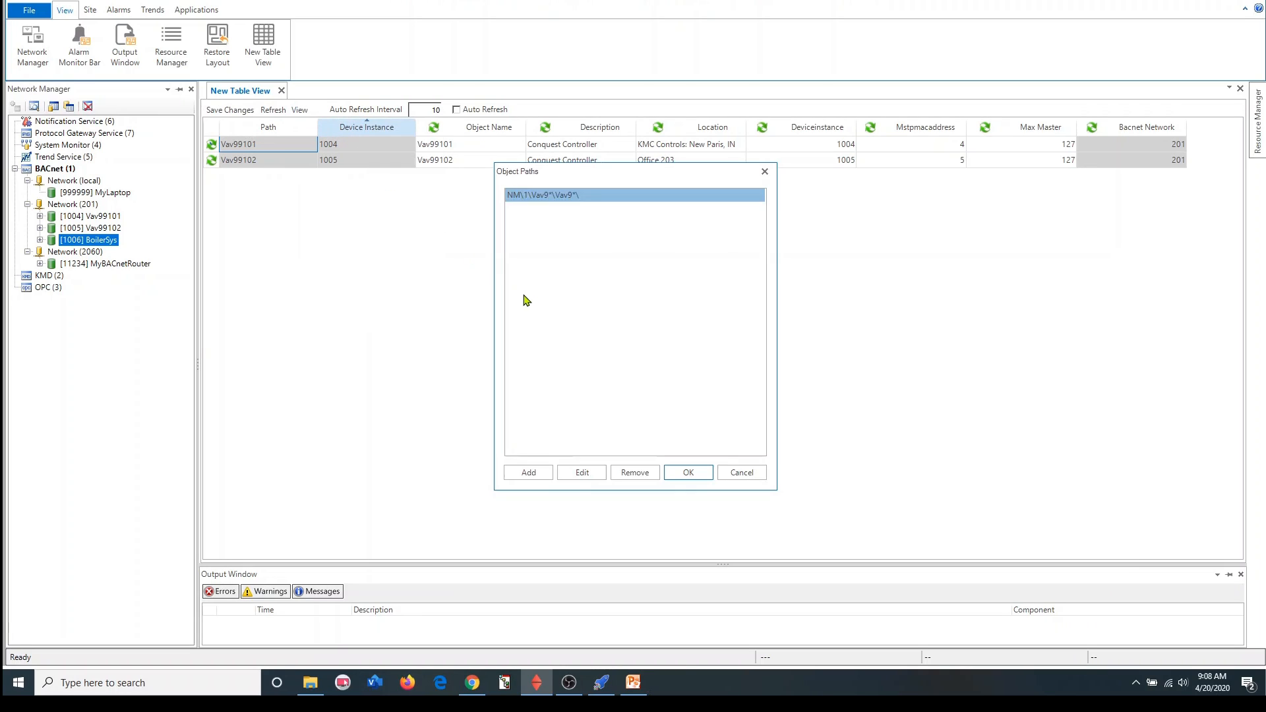
click(750, 479)
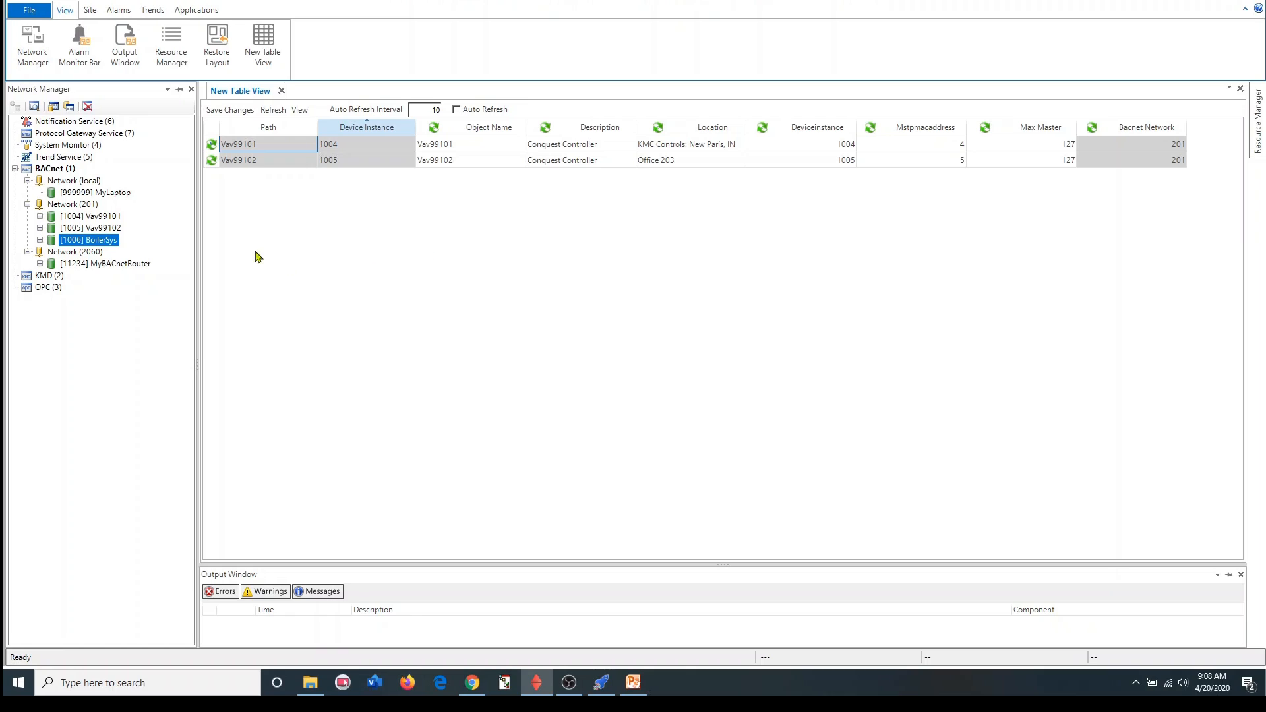
- Add the BoilerSys and MyBACnetRouter devices from the network tree to the existing table
drag(100, 240, 387, 214)
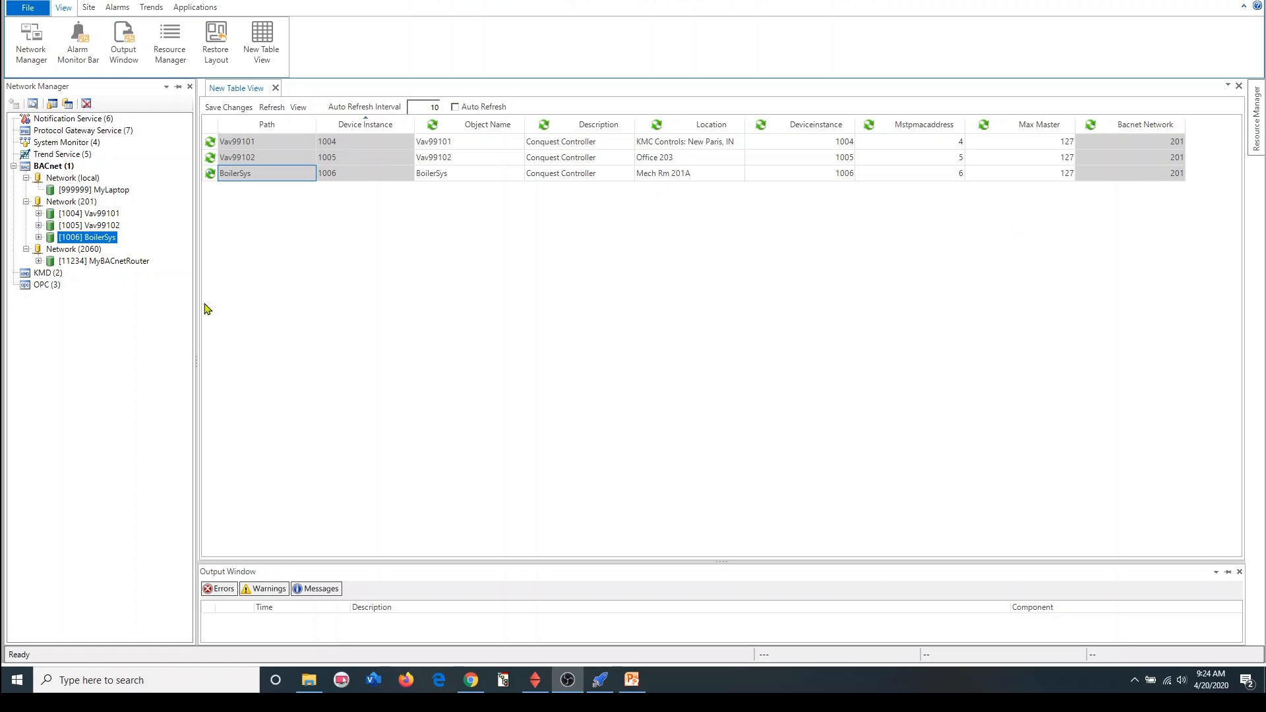
click(138, 263)
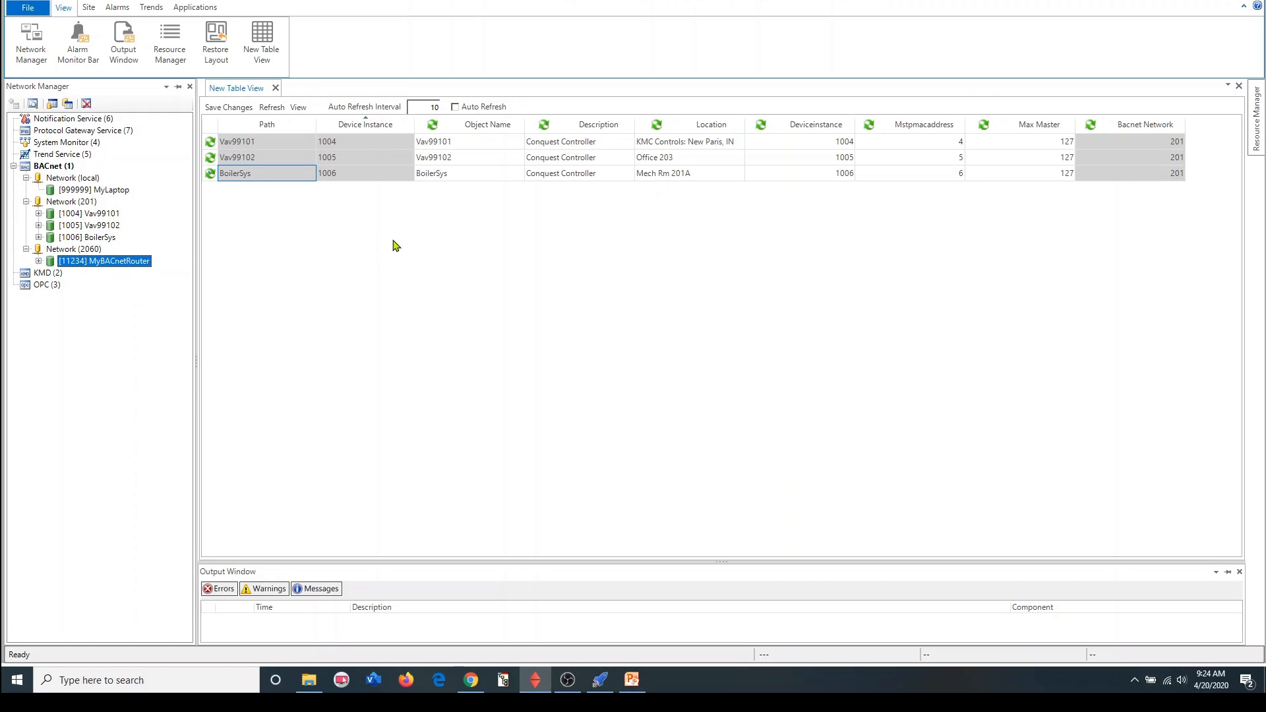
drag(144, 261, 398, 250)
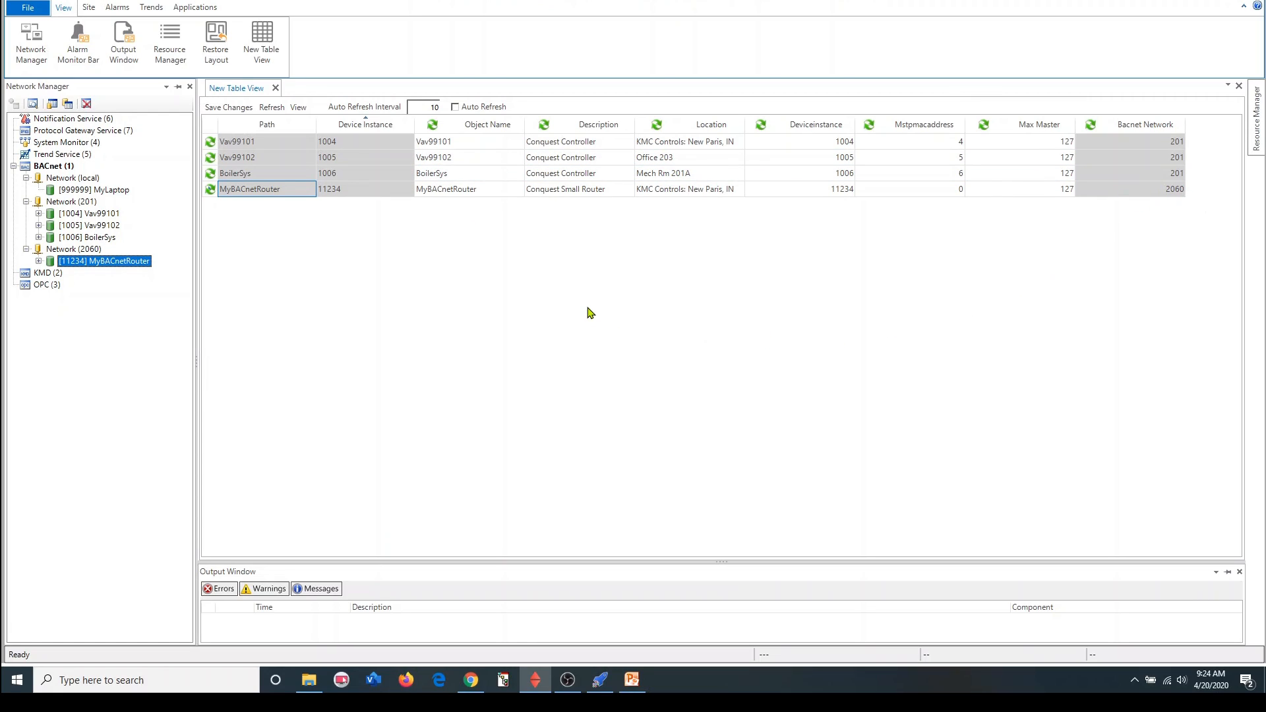
- Remove the MyBACnetRouter object from the table
right_click(295, 192)
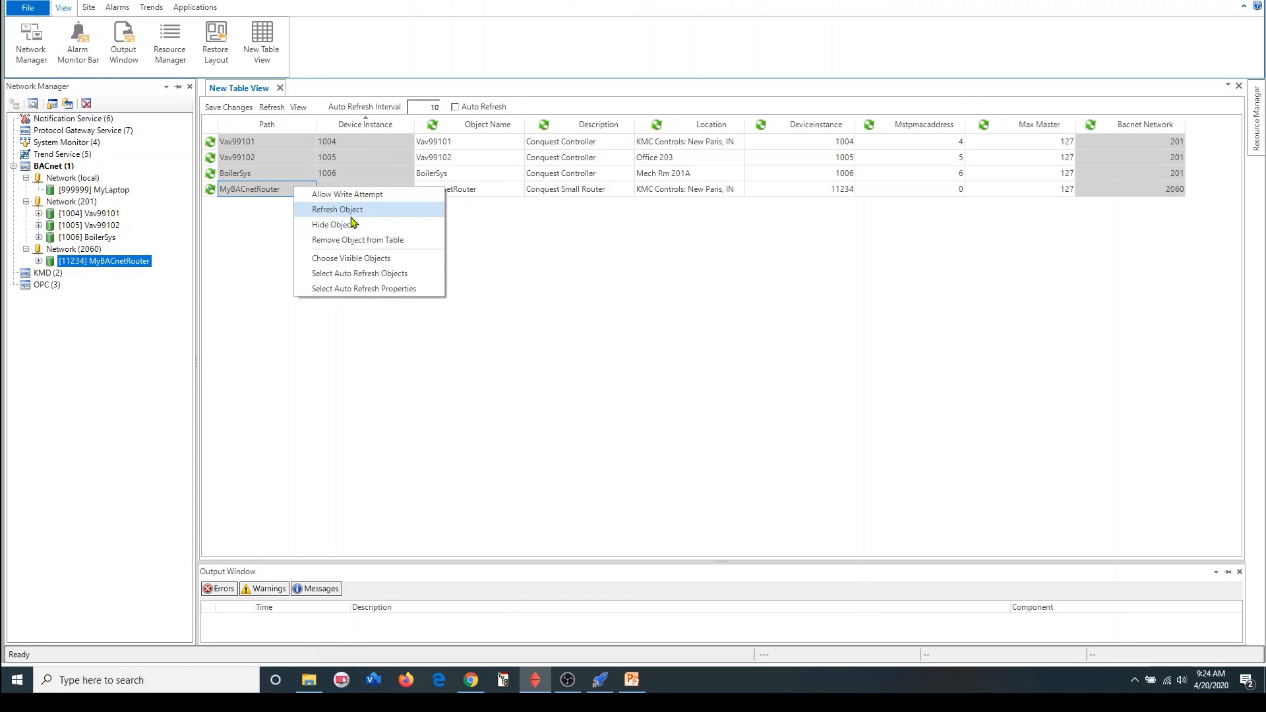
click(348, 241)
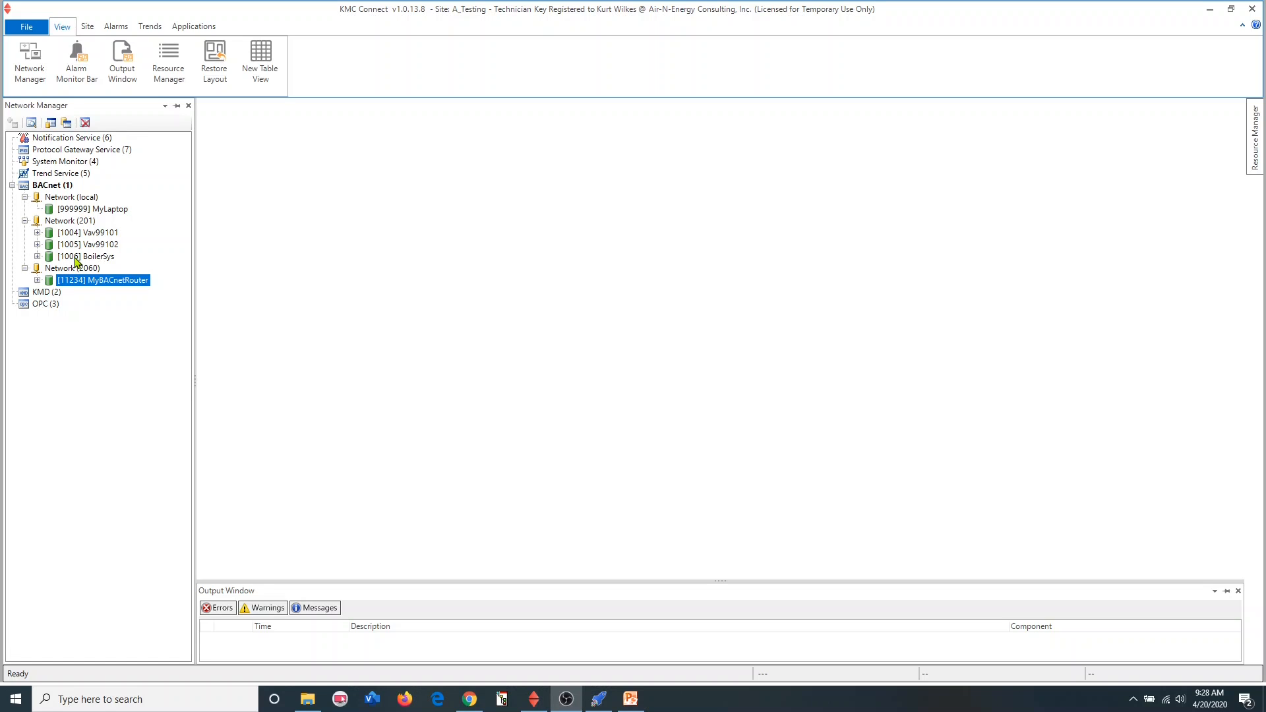
- Create a new table view and begin a new object path for it with NM\BACnet\
click(270, 58)
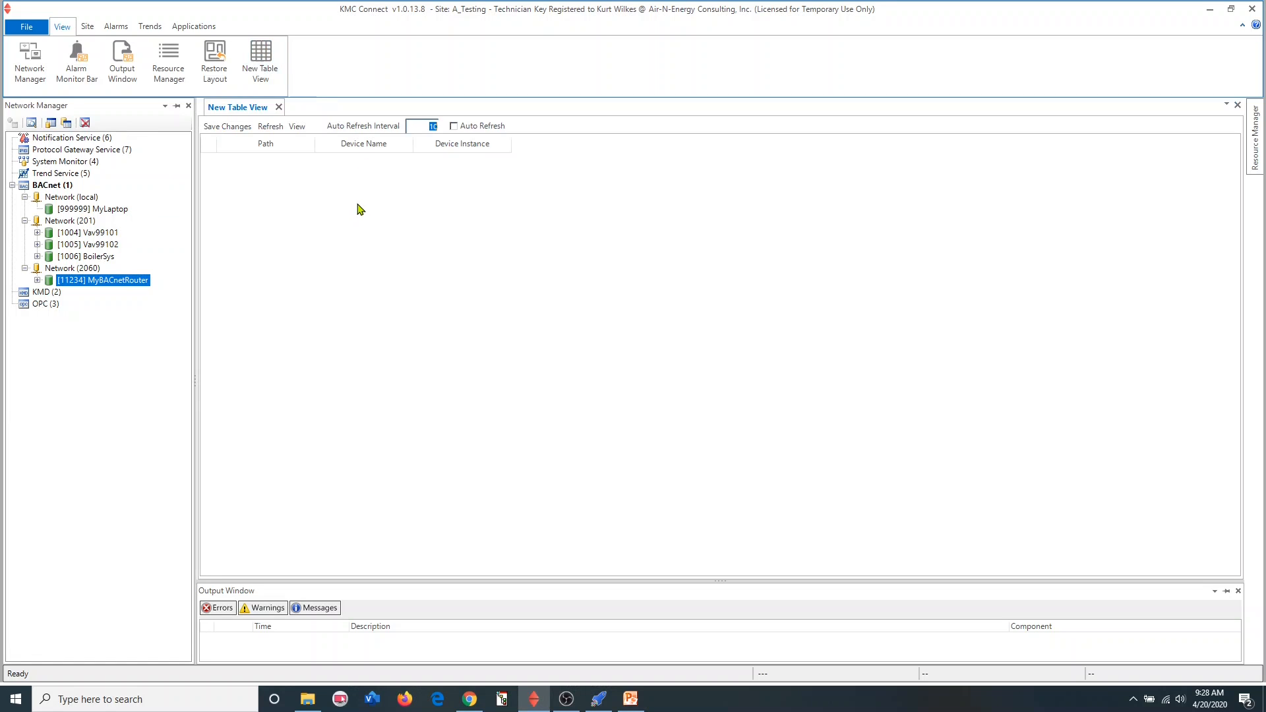
click(299, 130)
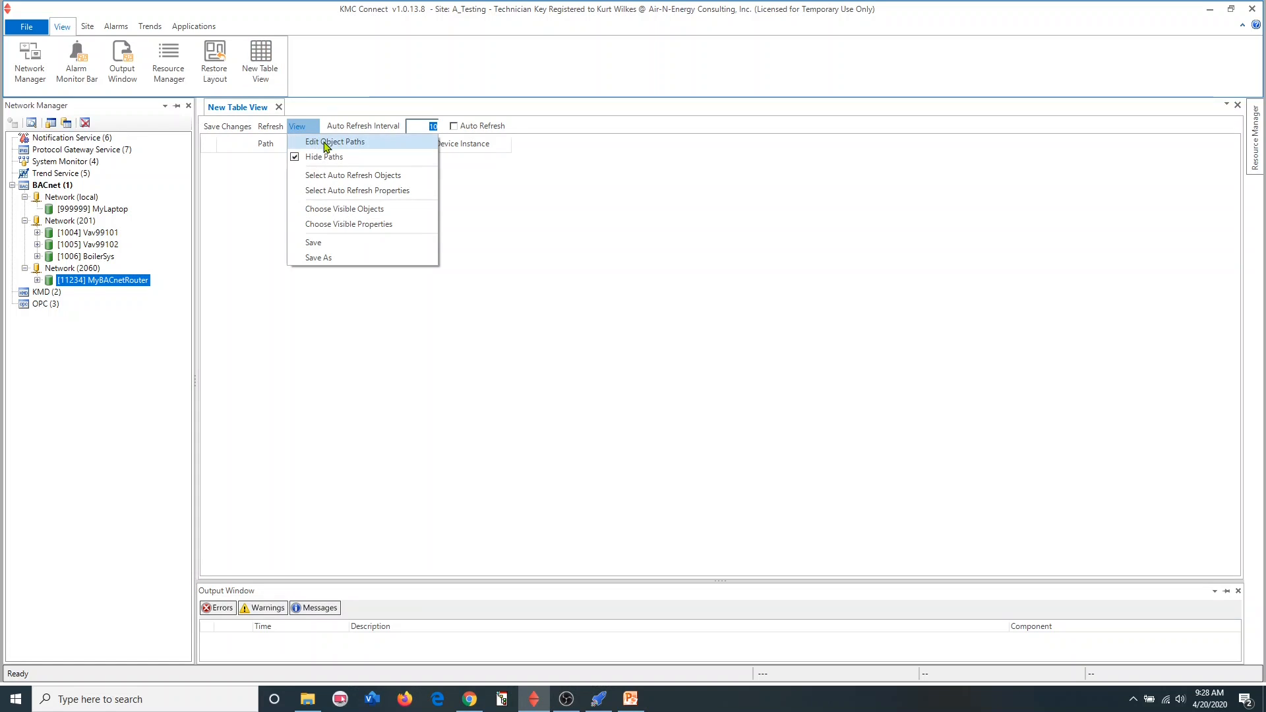
click(323, 141)
click(506, 492)
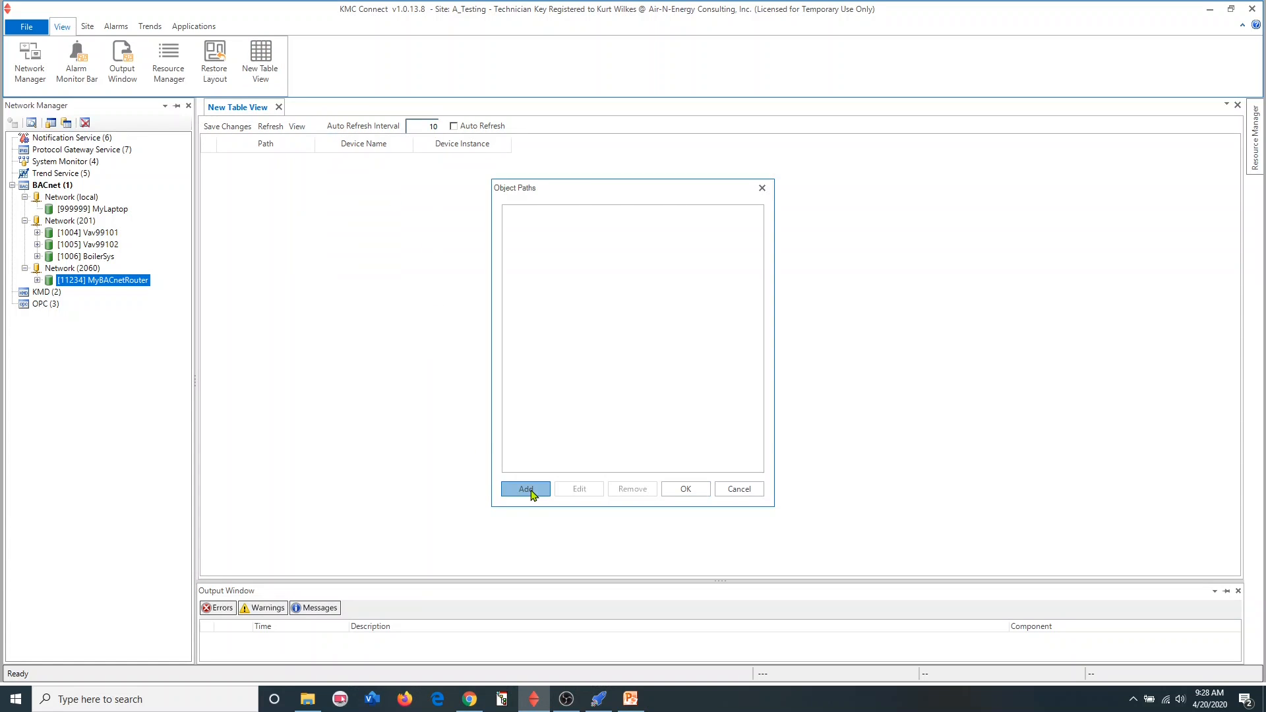
click(508, 336)
double_click(507, 336)
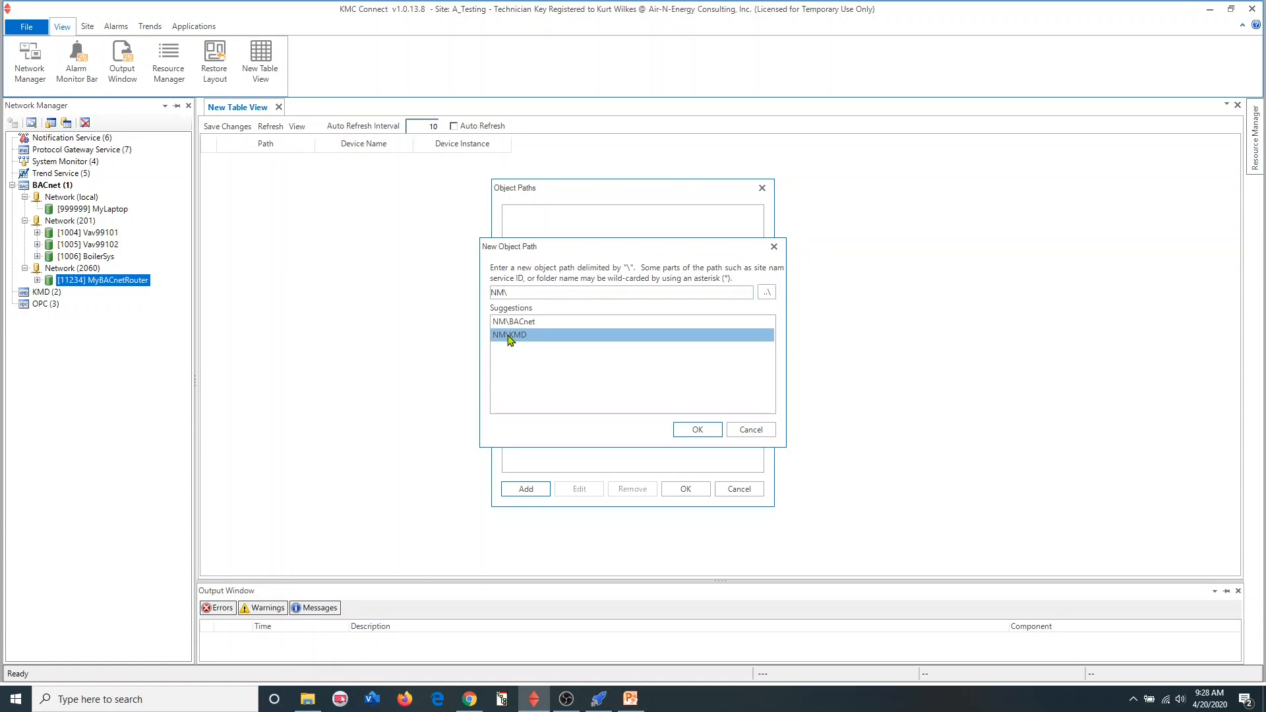
double_click(505, 334)
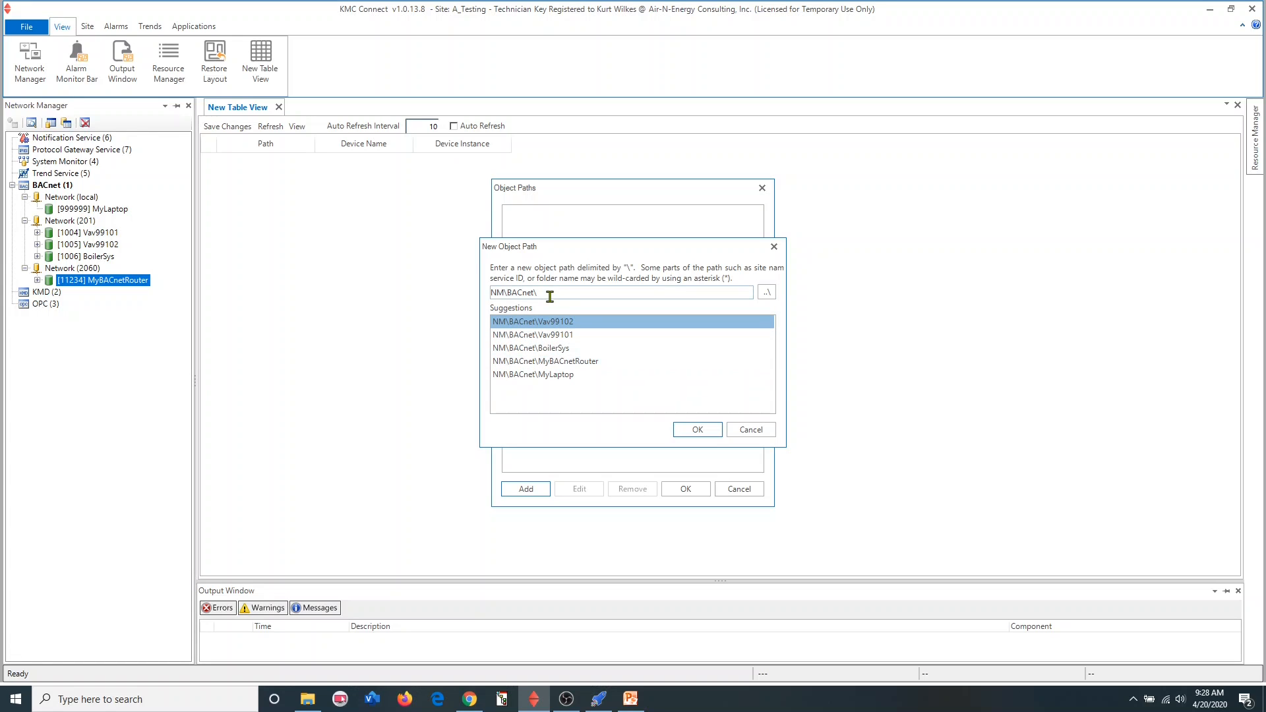
- Complete the path with device and object instance wildcards as NM\BACnet\1*\DEV1* and apply it to the table
text(1)
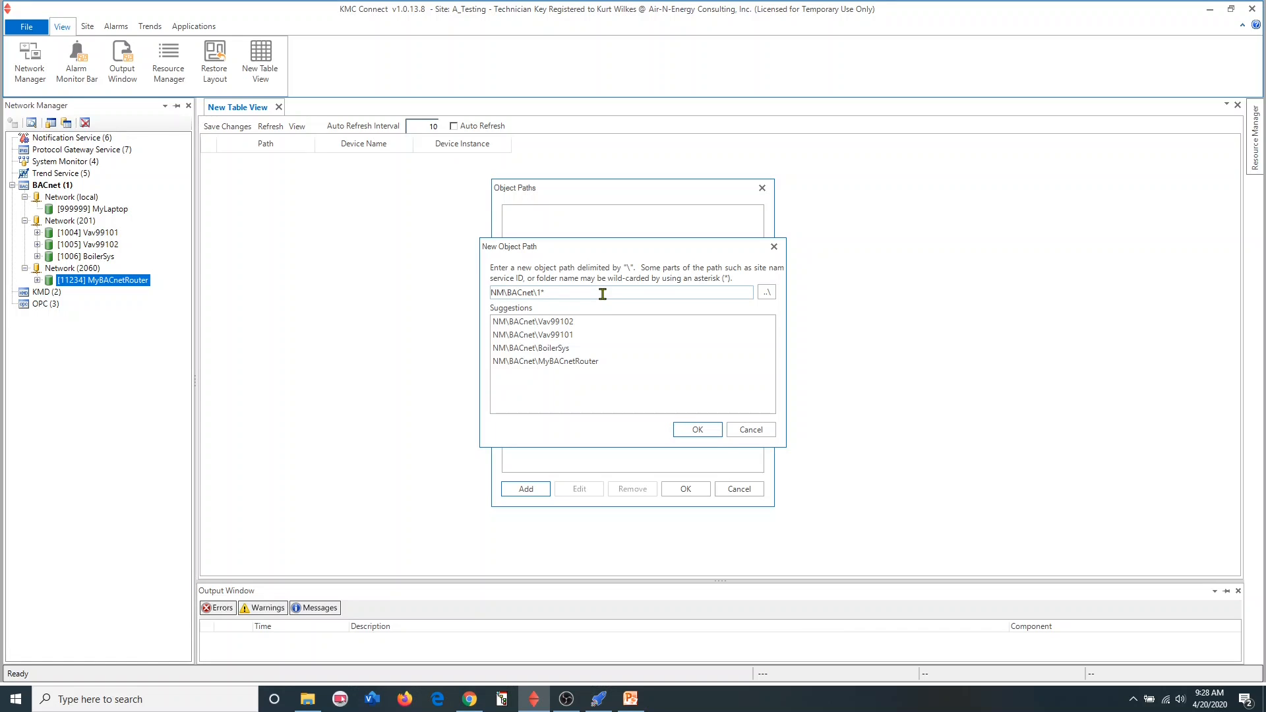
text(*\)
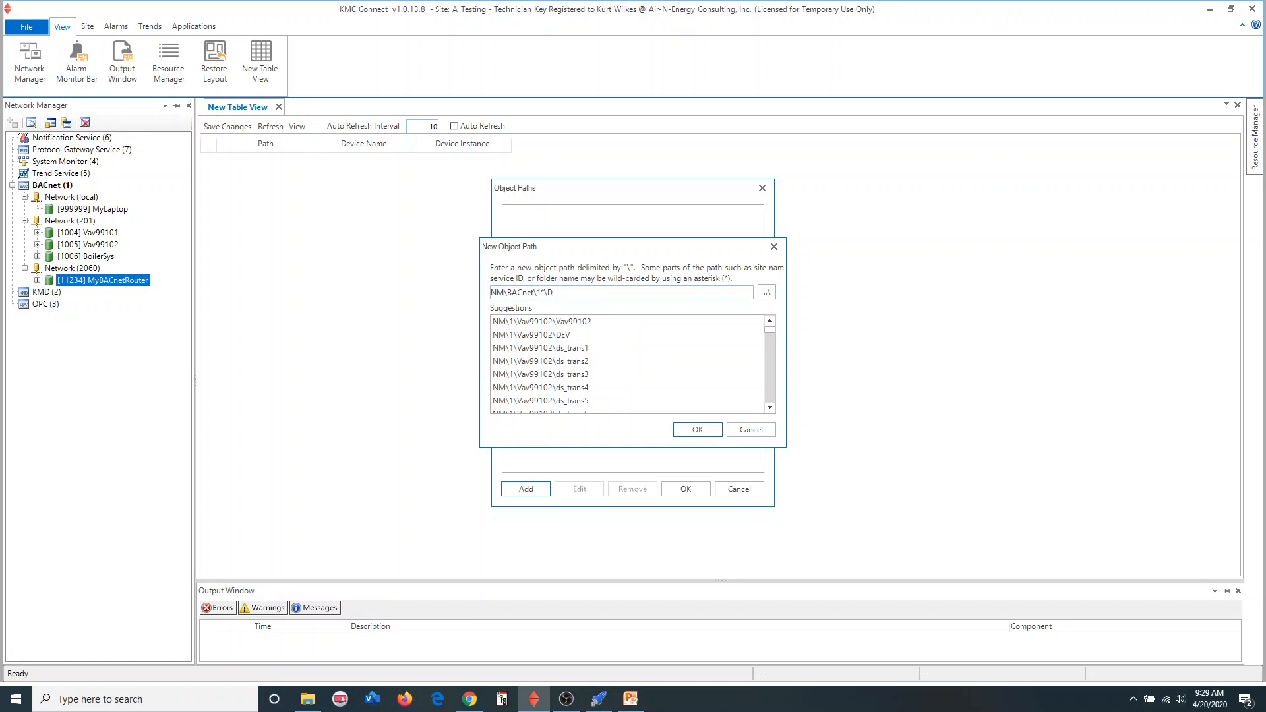
text(DEV)
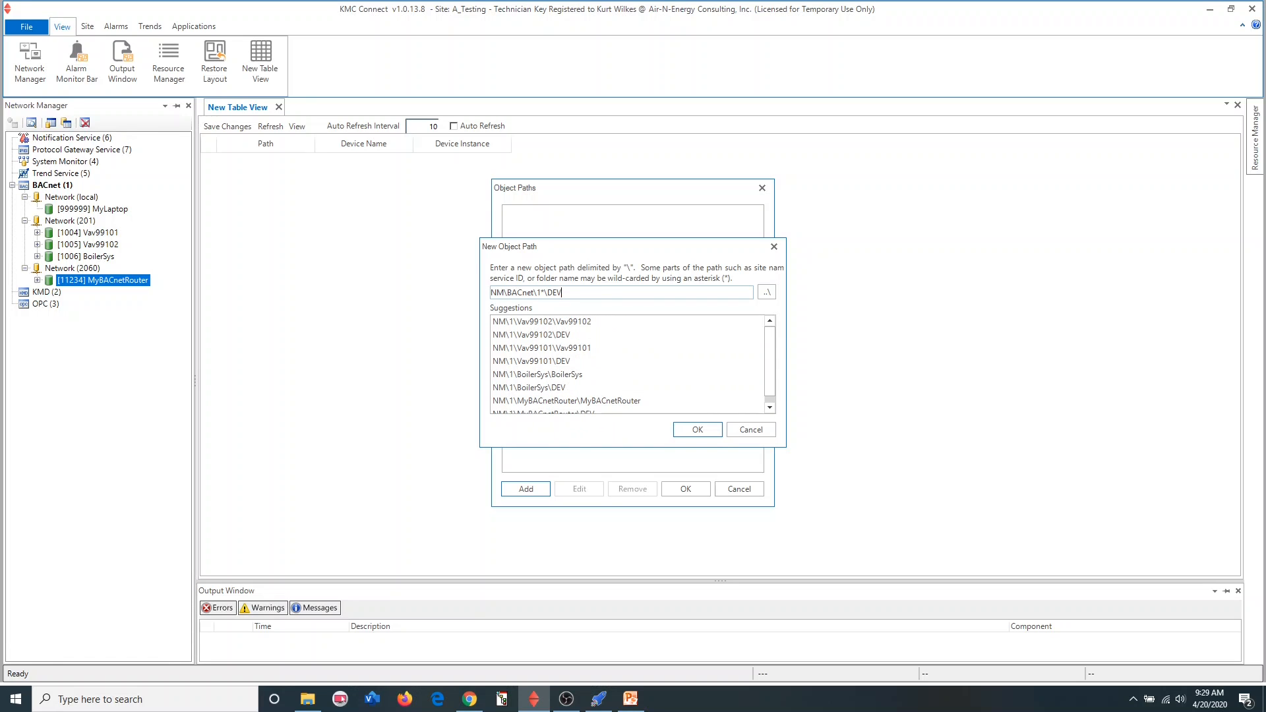
text(1*)
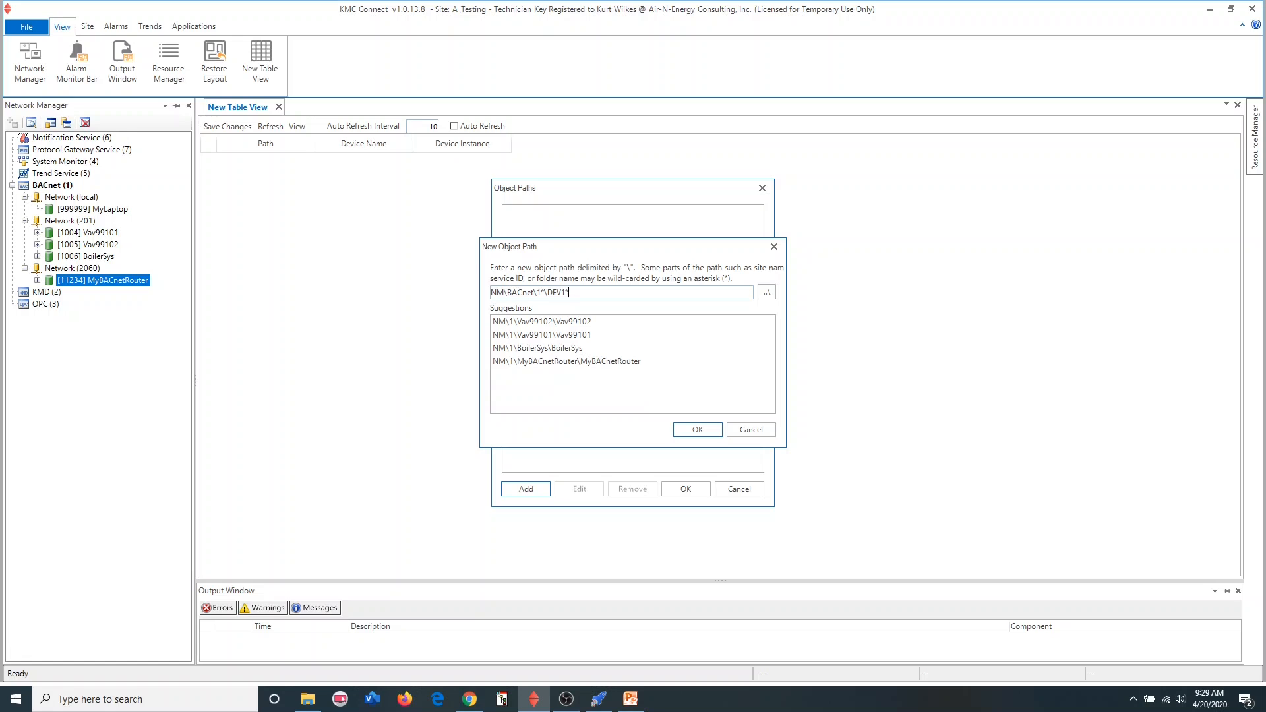
click(696, 432)
click(688, 489)
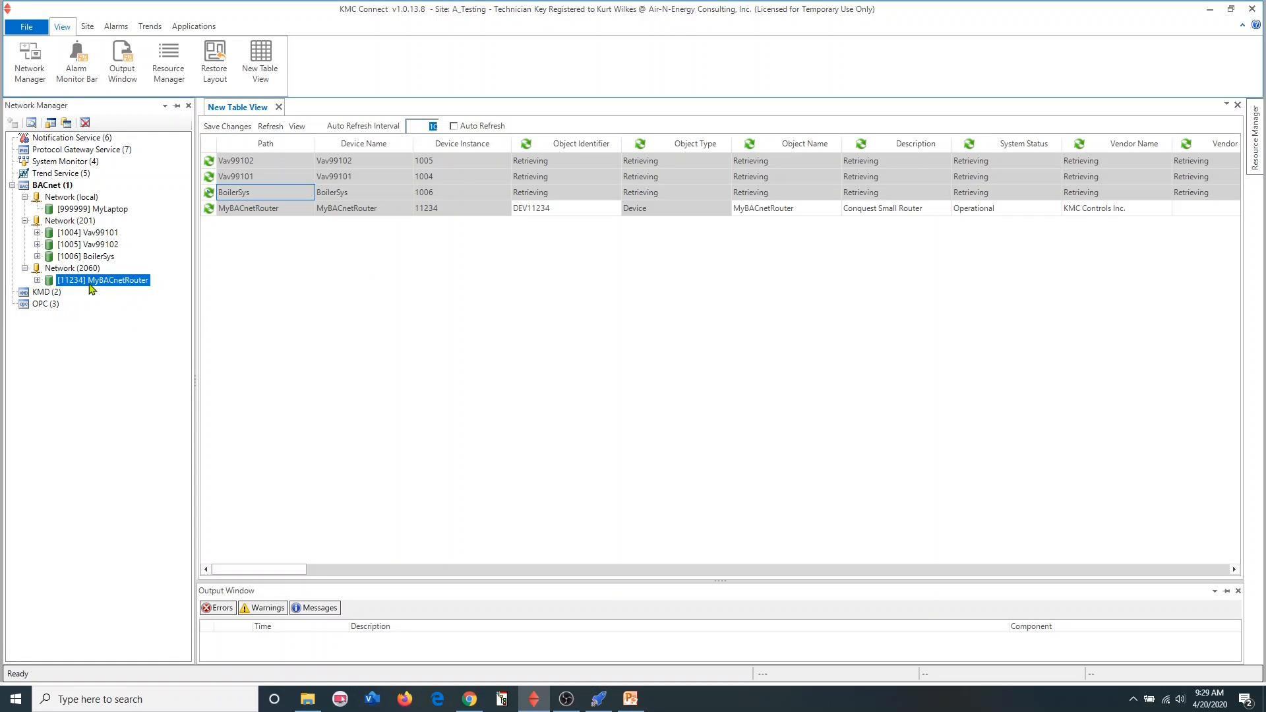
- Remove the MyBACnetRouter row from the new wildcard-based table view
mouse_move(66, 289)
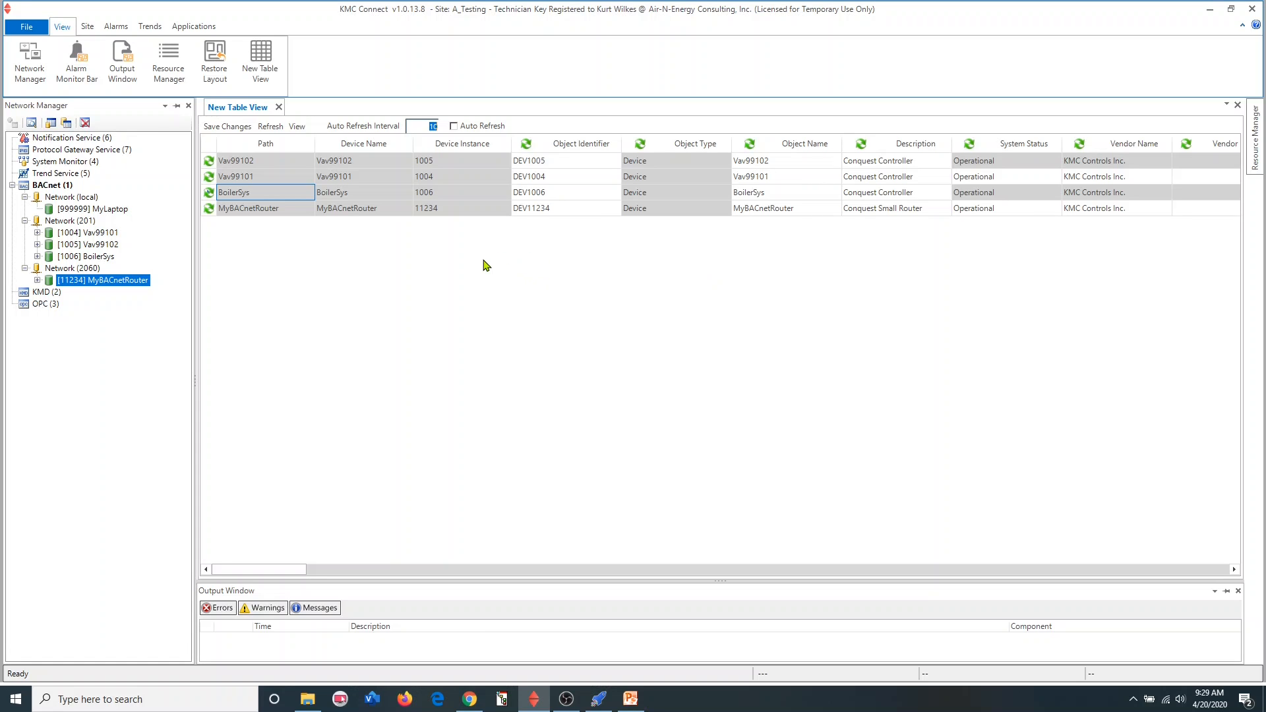
right_click(290, 213)
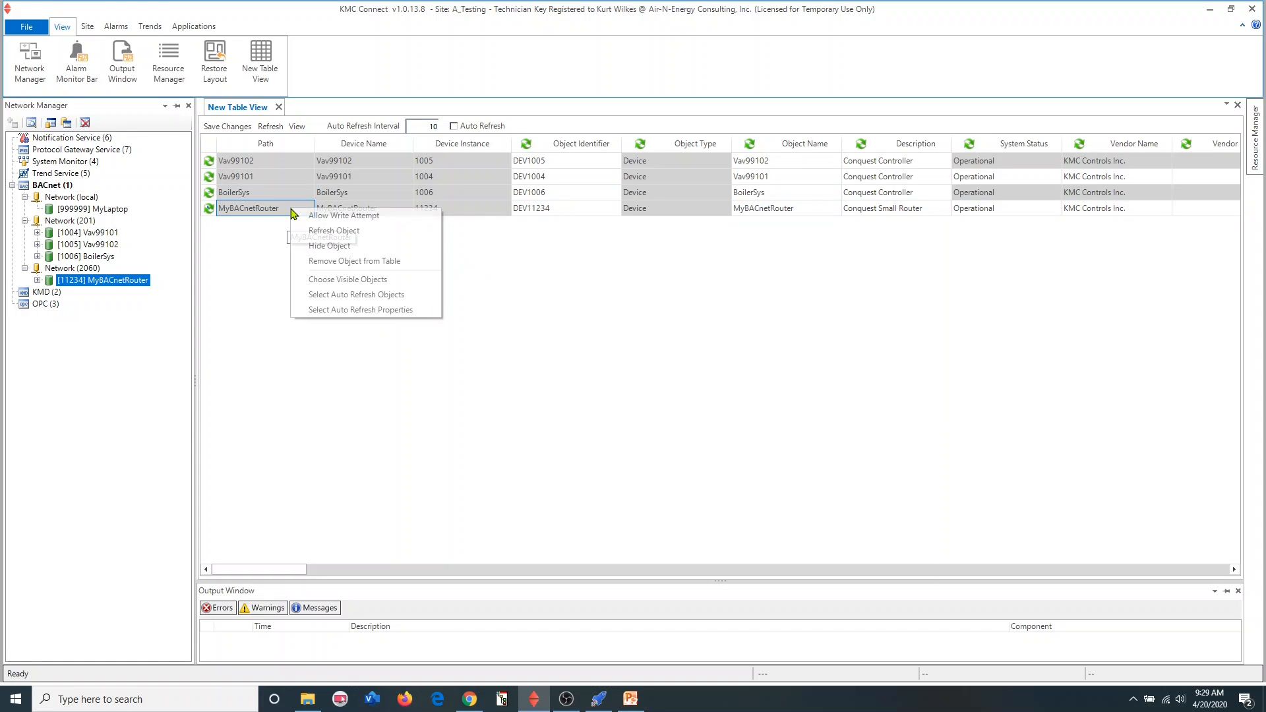
click(349, 262)
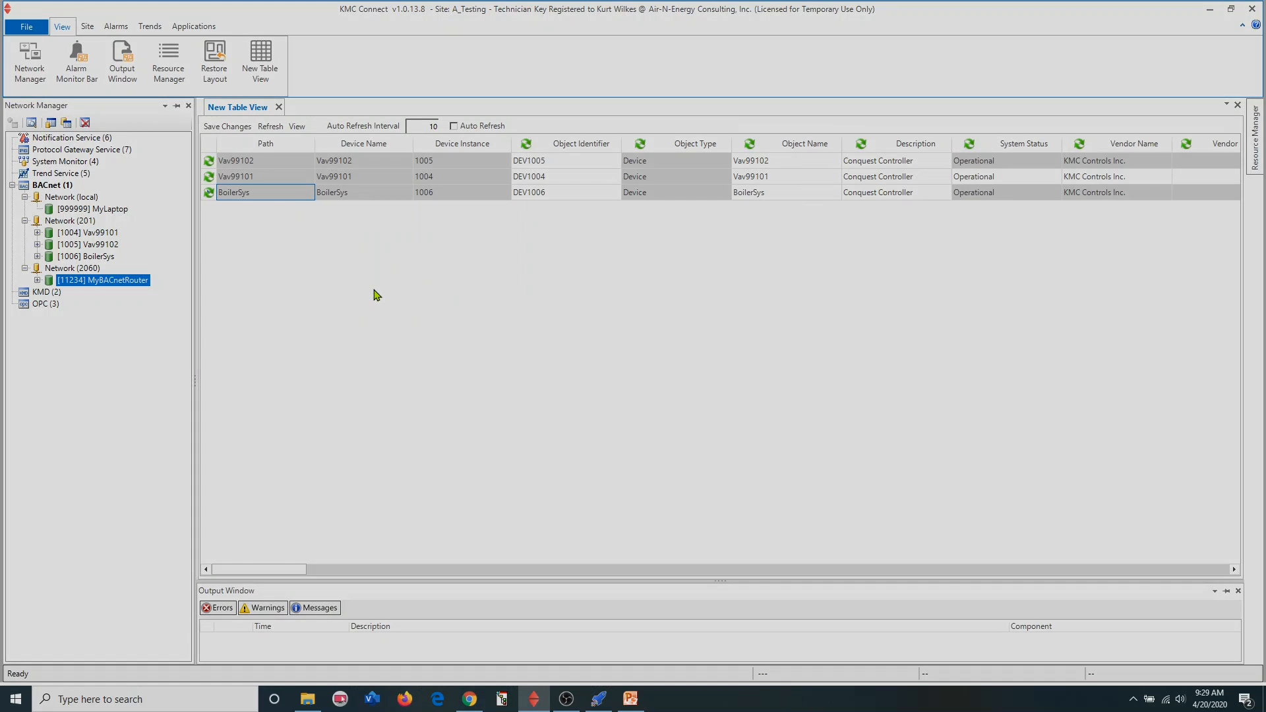